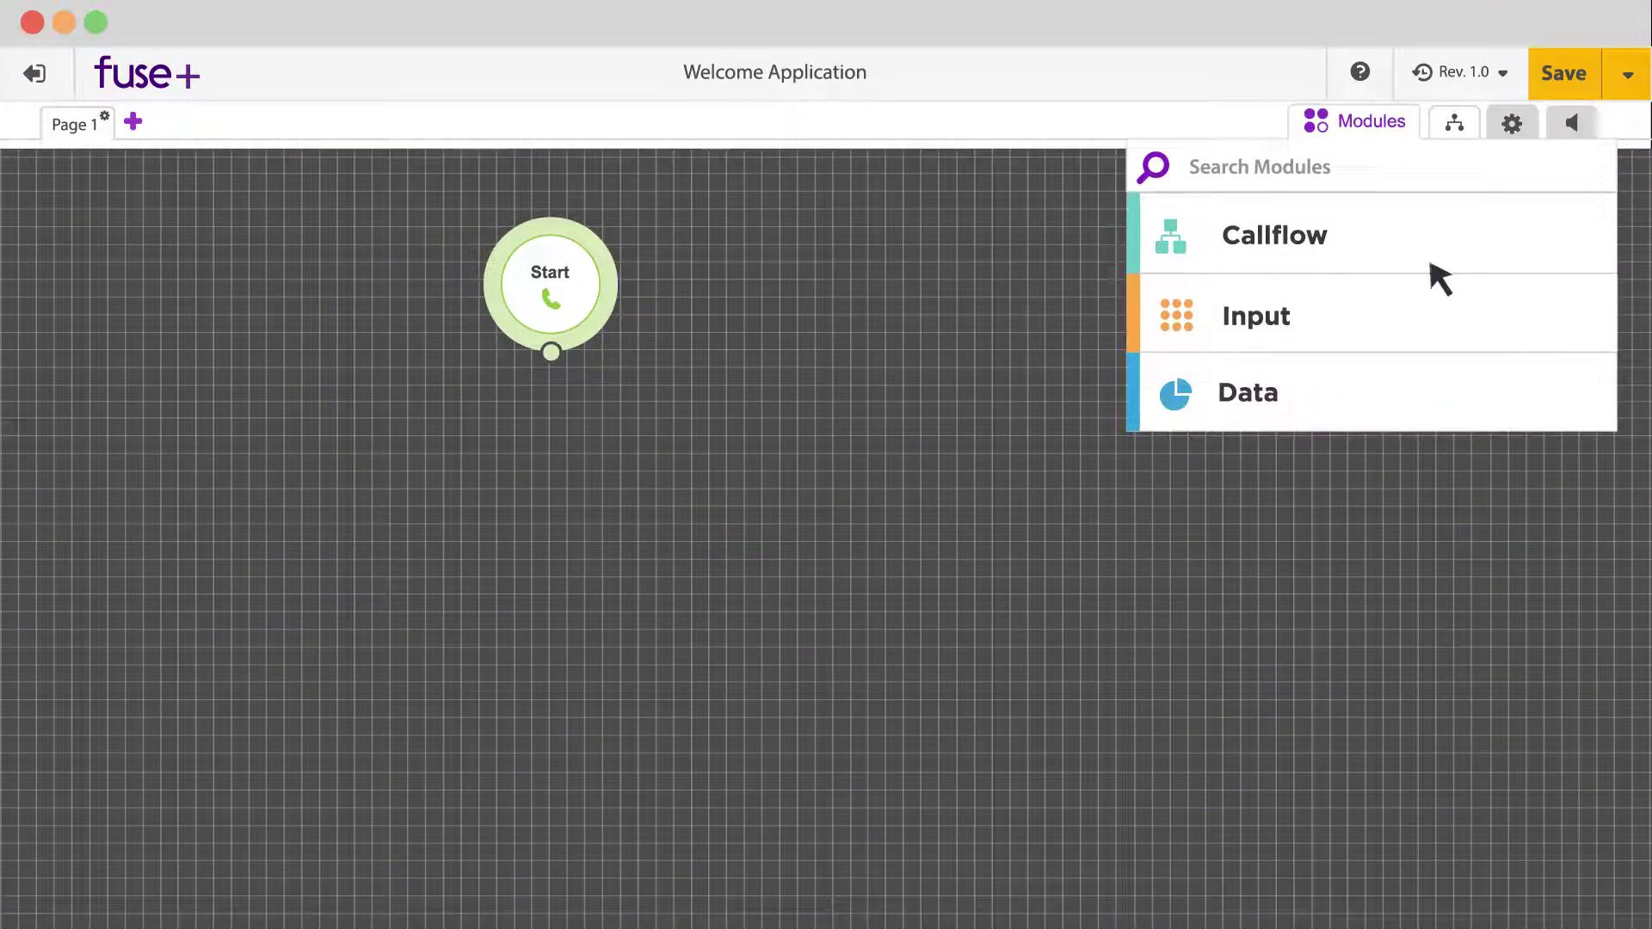
Add a Prompt module named Welcome with the message "Hello World!" below the Start node
click(1380, 229)
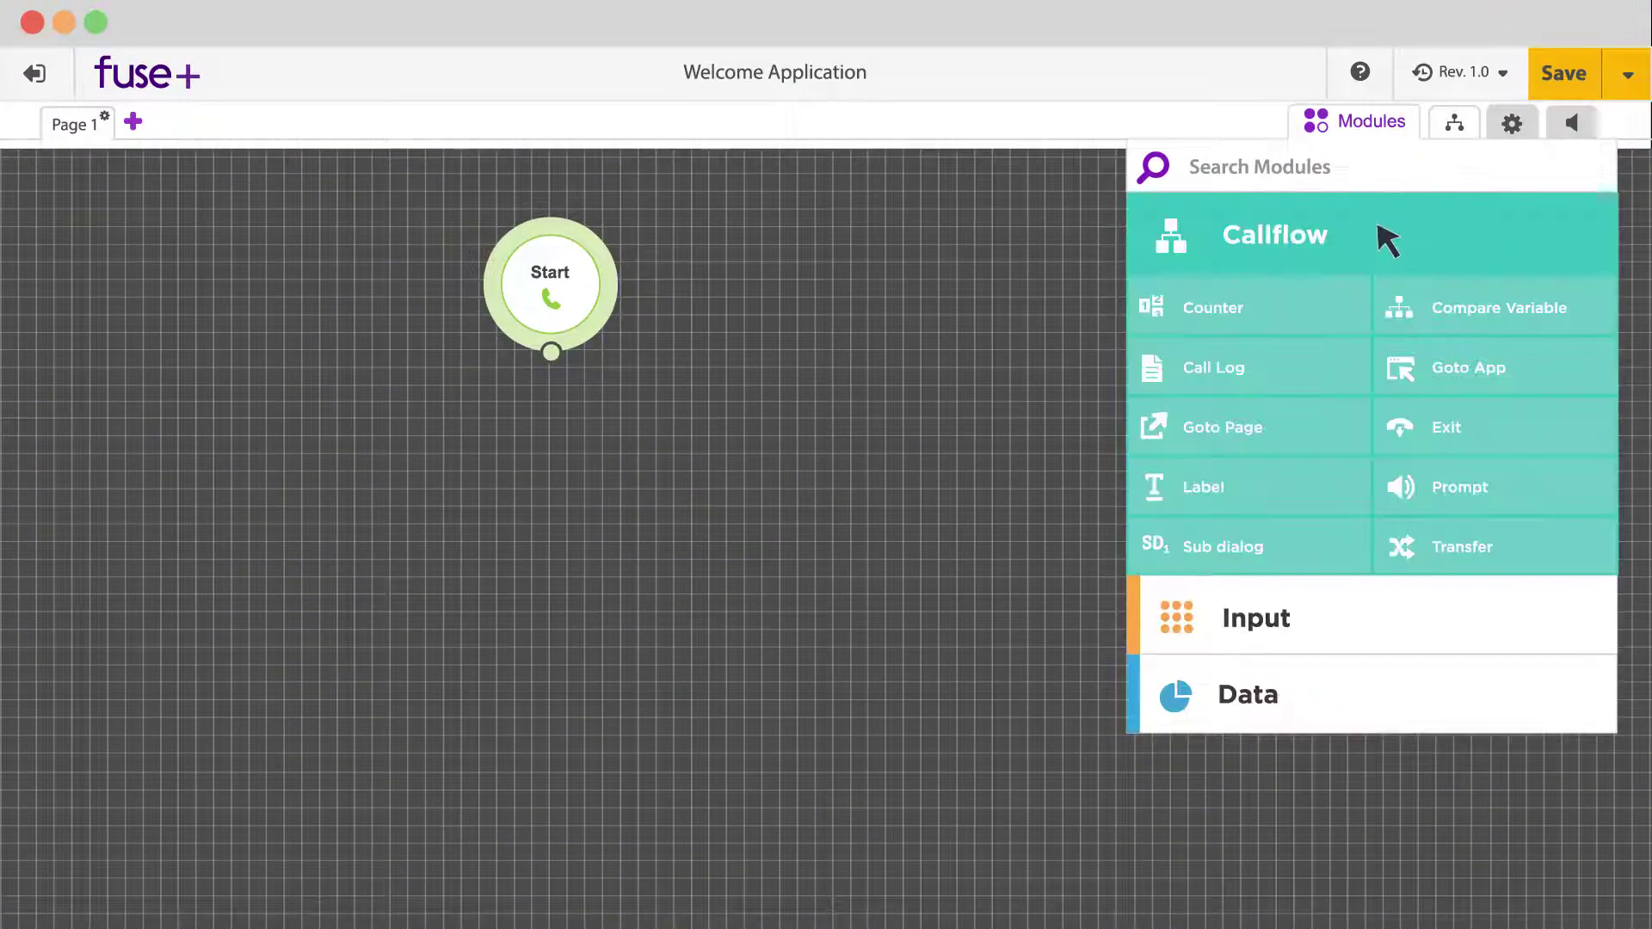
drag(1463, 490, 553, 480)
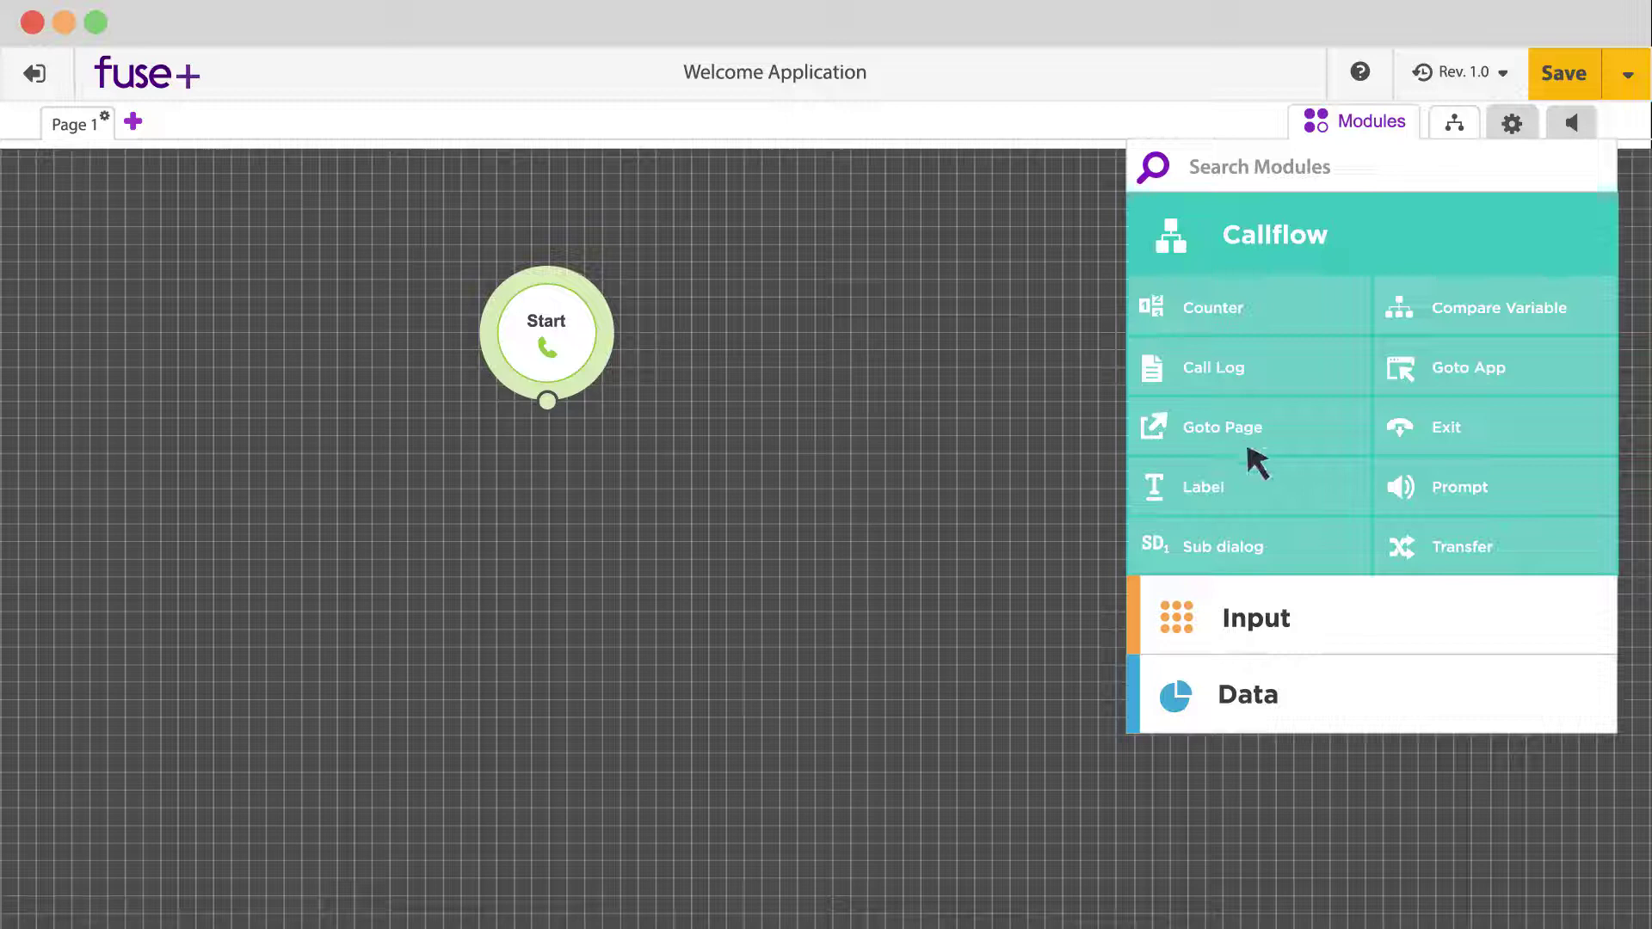
drag(1423, 487, 471, 475)
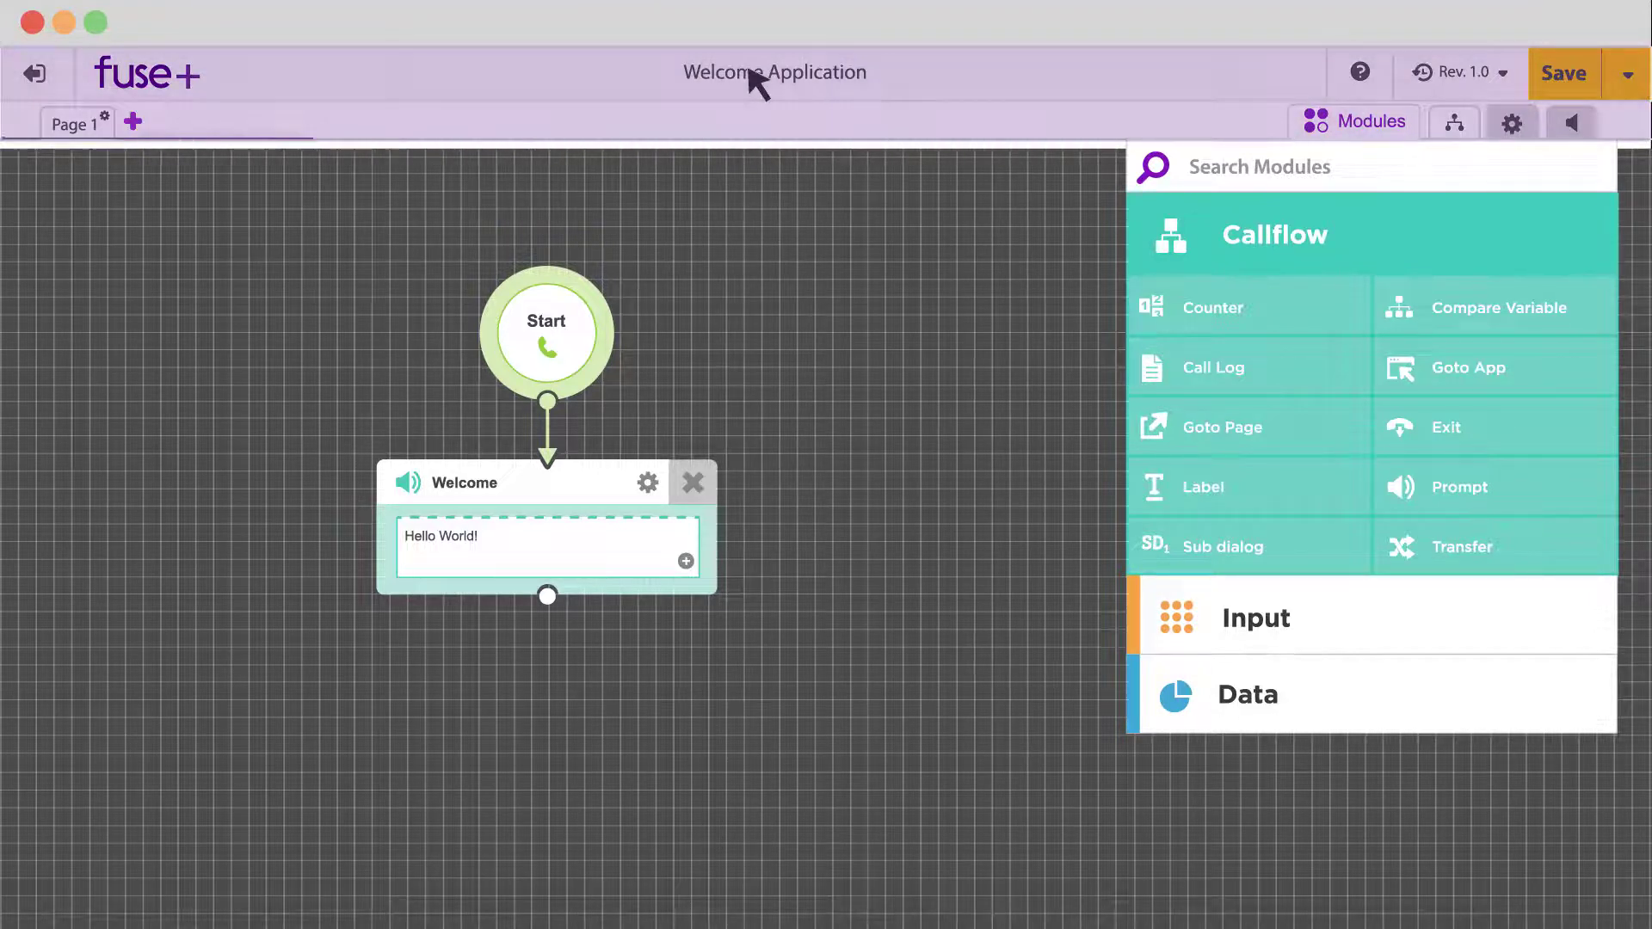
Look through the guided help tour starting at Application Name, and view the list of past revisions
click(1359, 72)
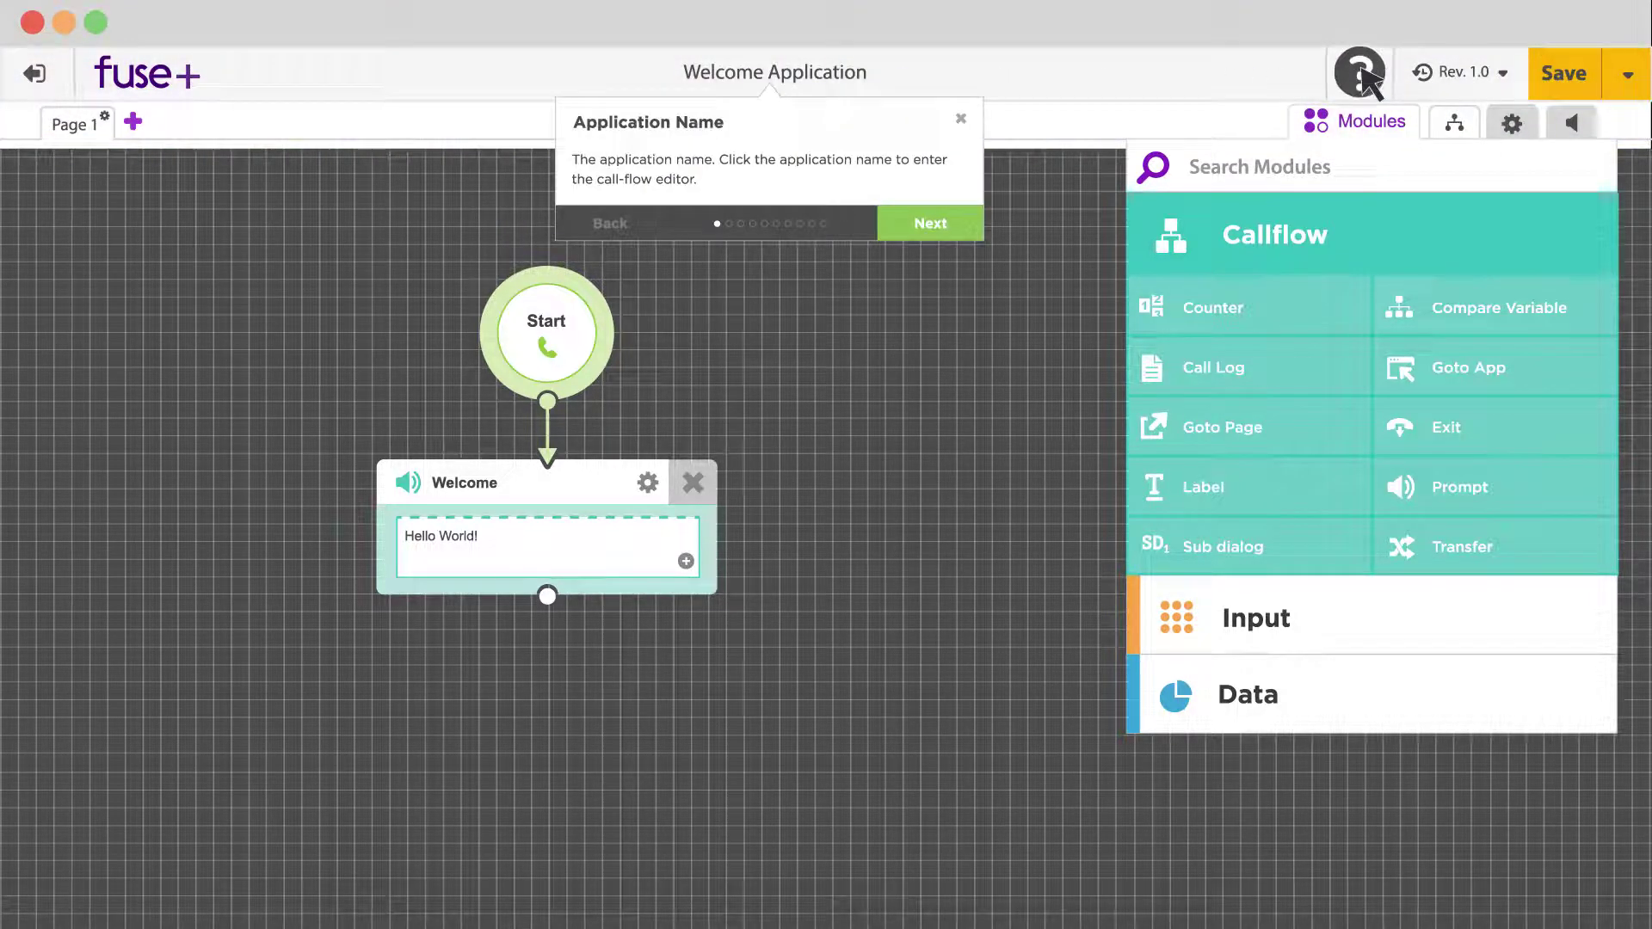
click(932, 225)
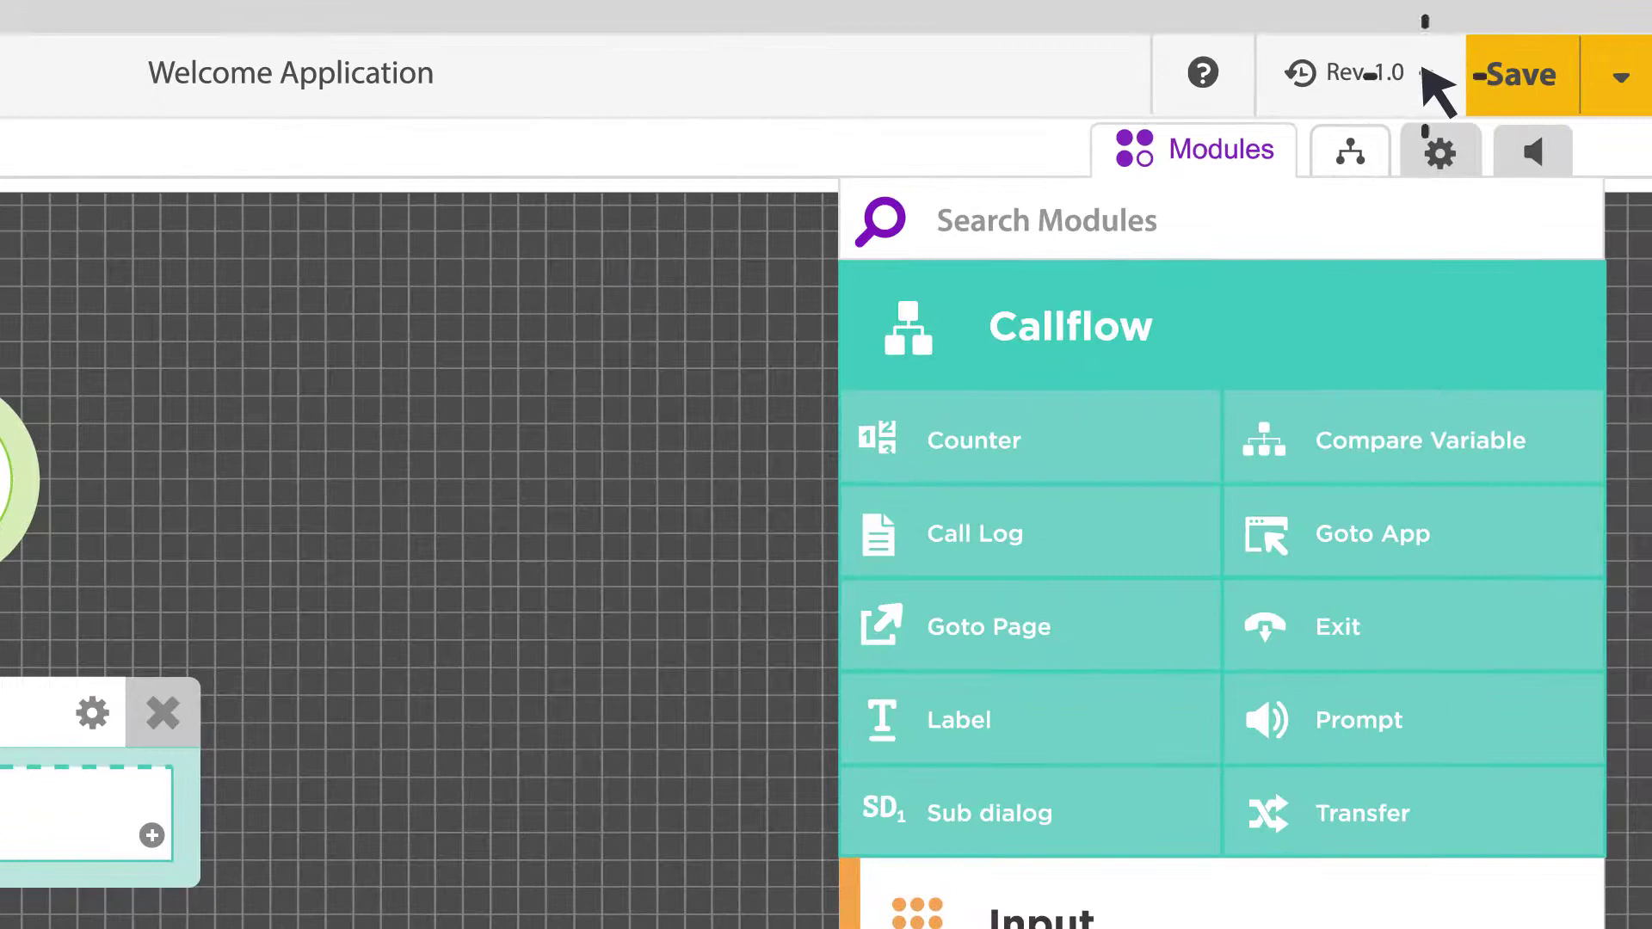
click(1501, 70)
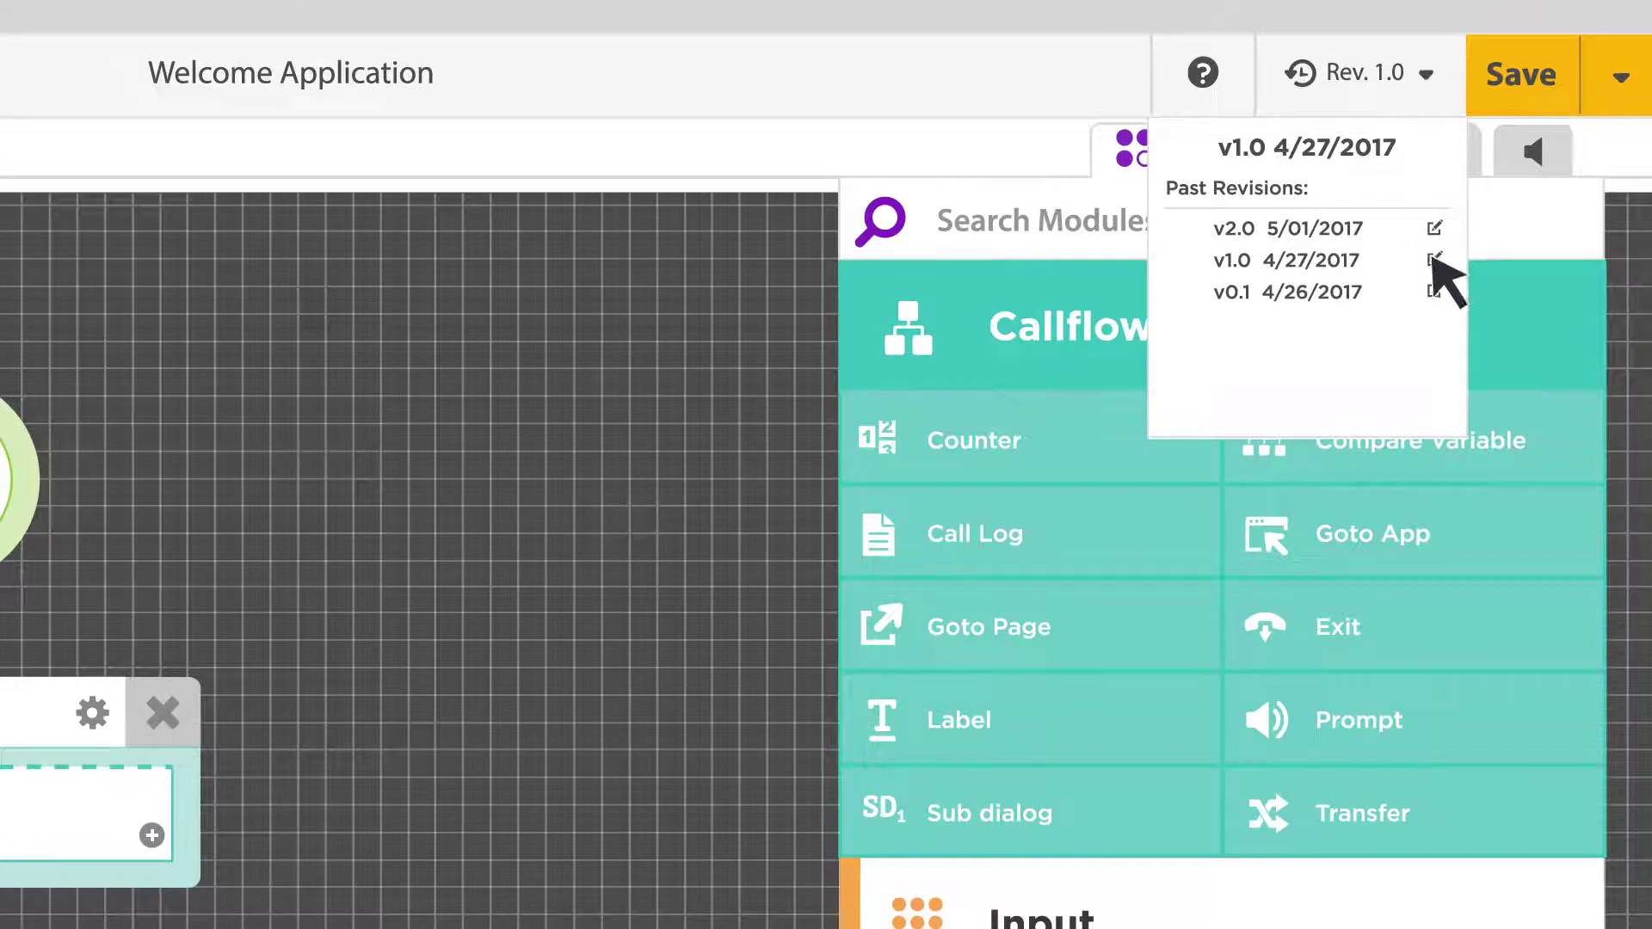
click(1426, 71)
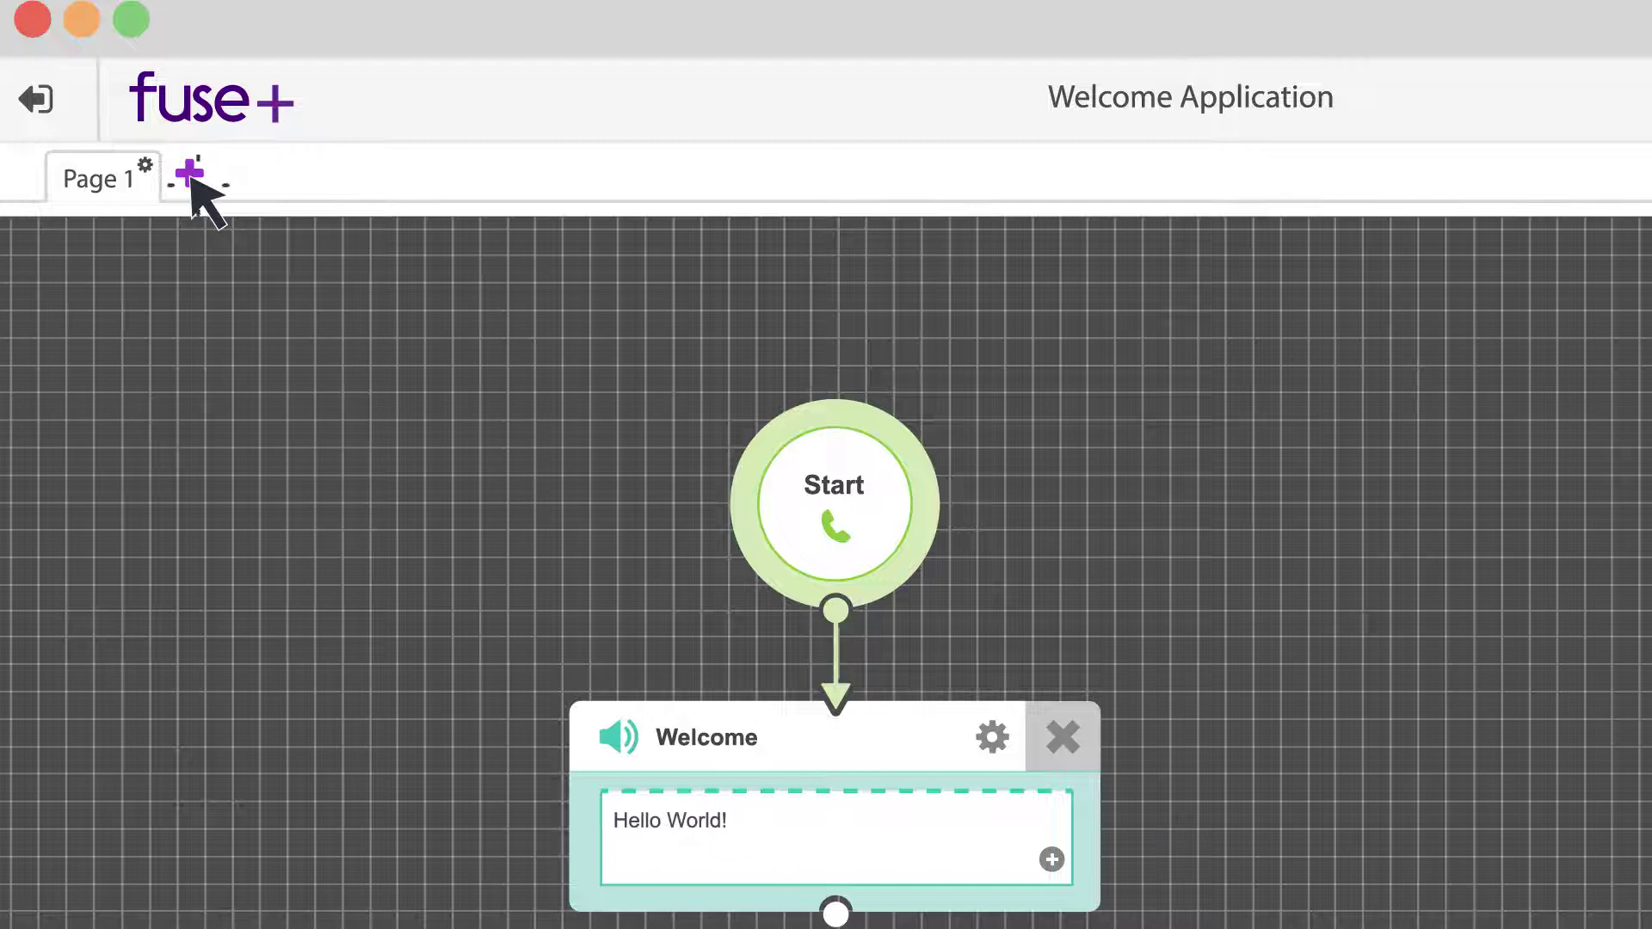
Add a second page to the application and view the page order in the Sort Pages dialog
click(189, 176)
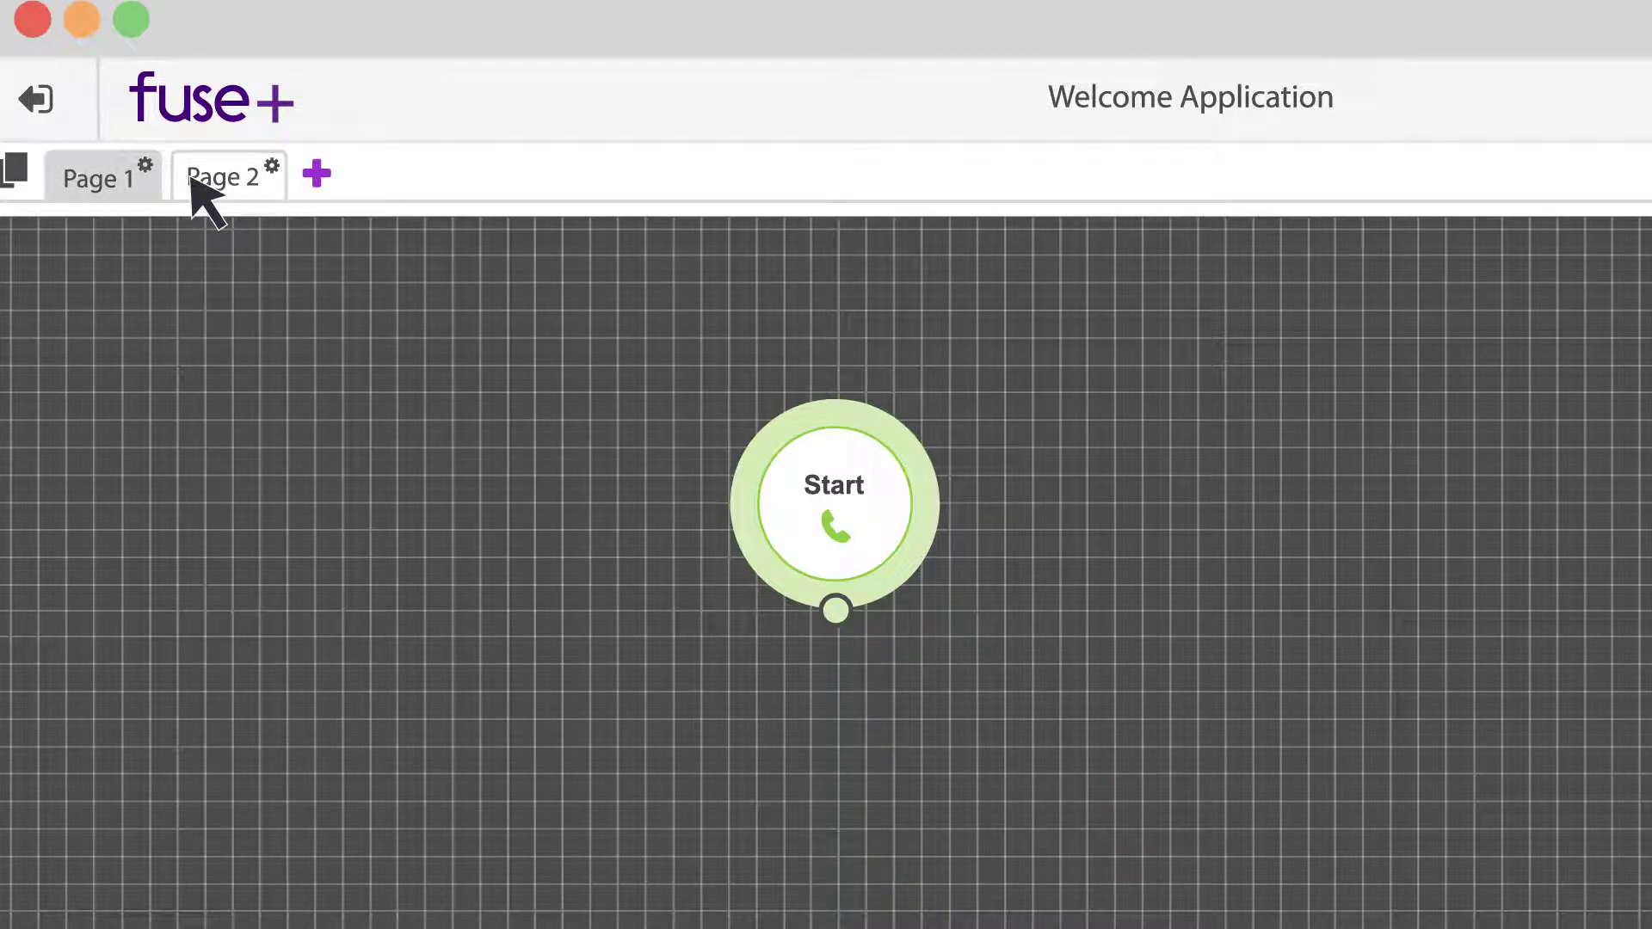
click(272, 165)
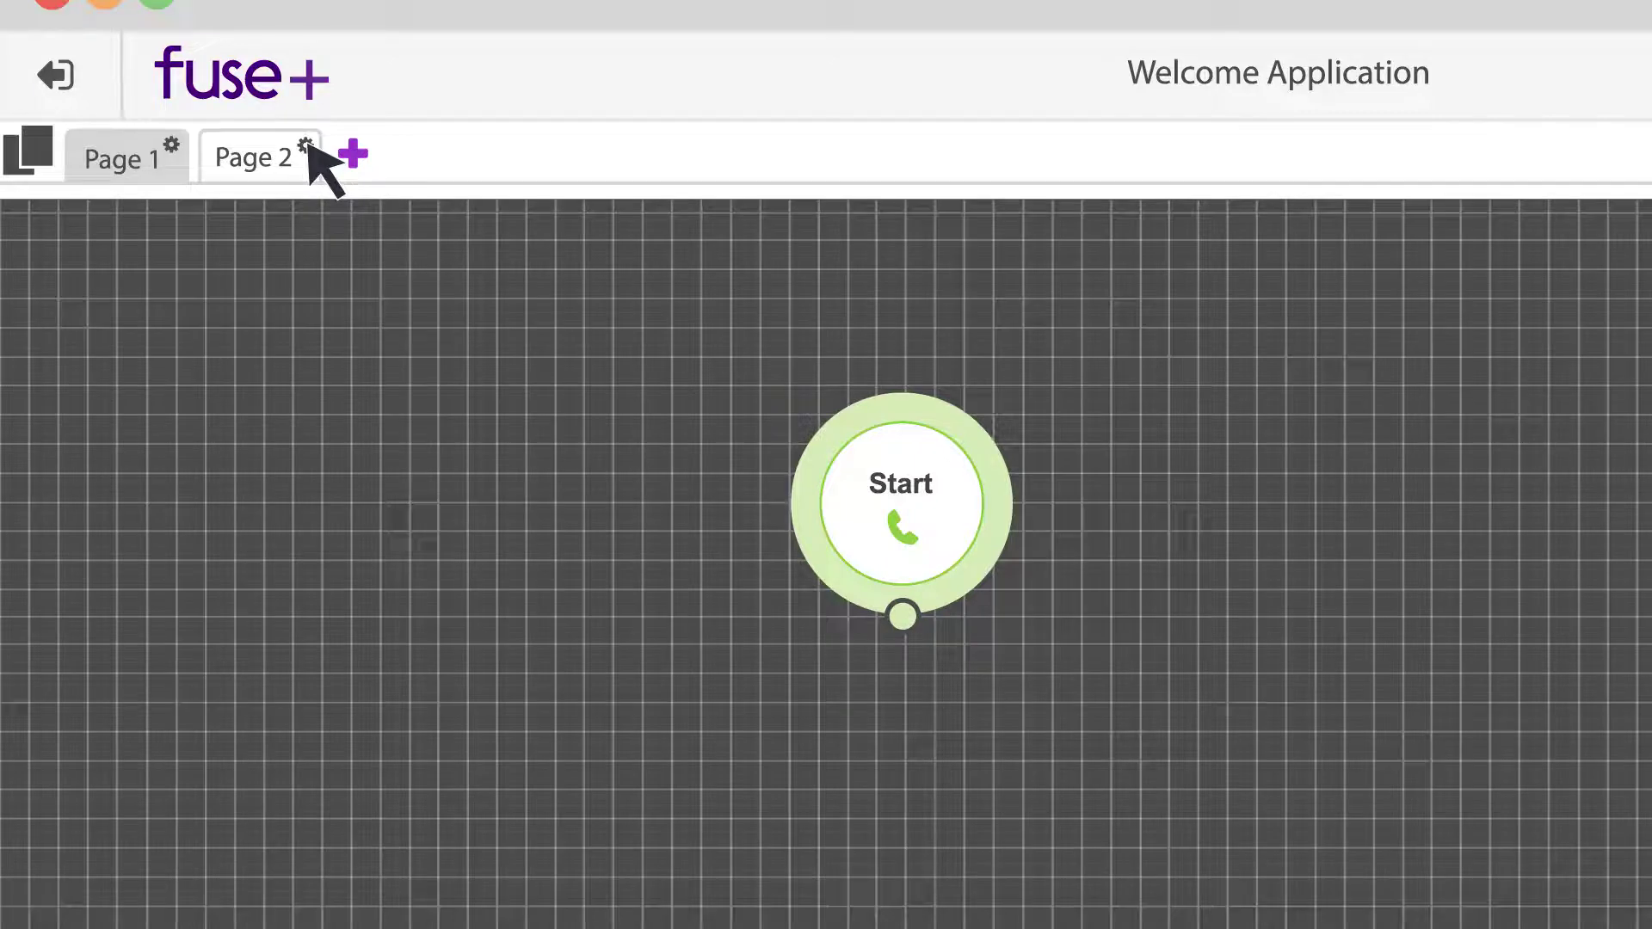
click(30, 148)
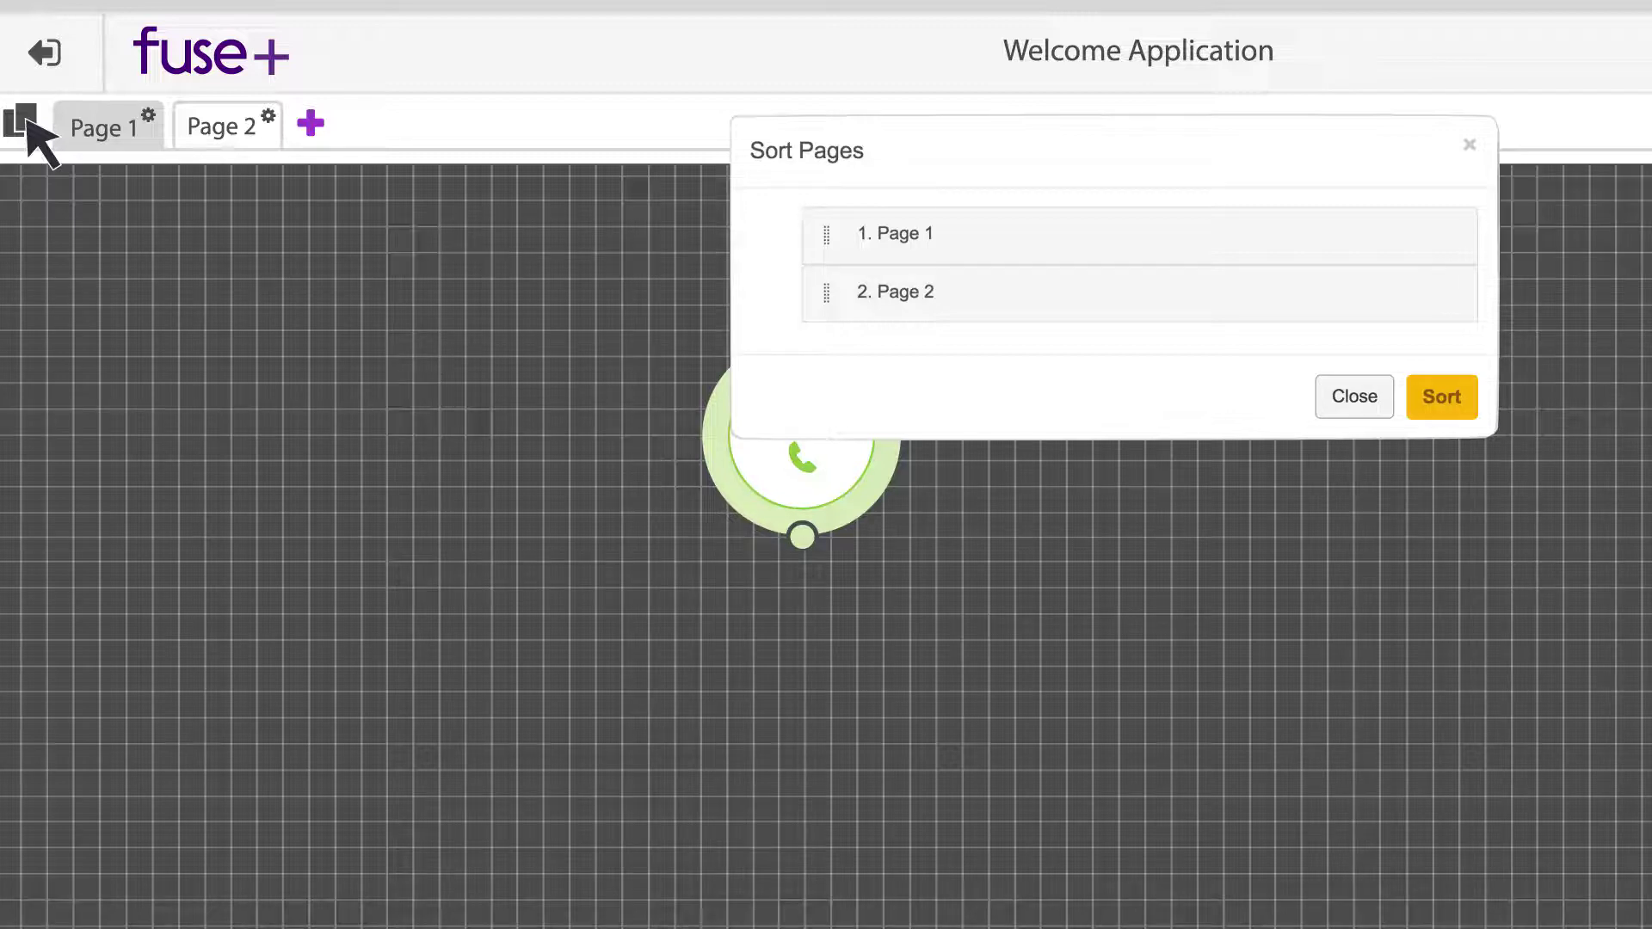
click(1469, 146)
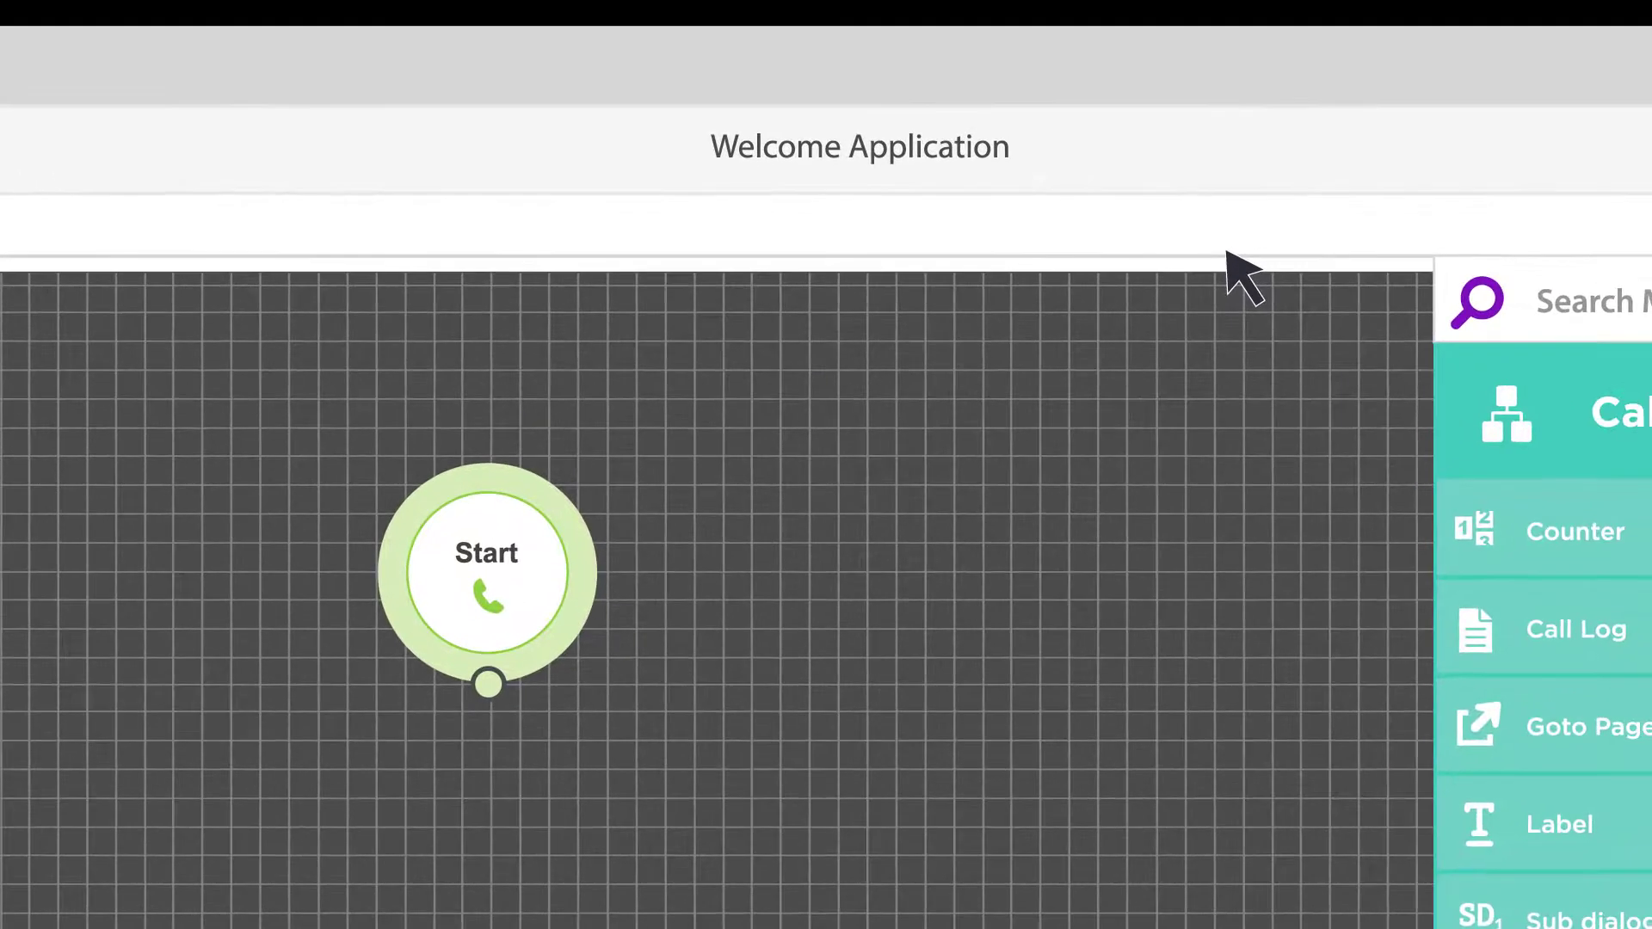
Rename the application to "New Callflow" and view the options for saving a major or minor revision
drag(1012, 146, 705, 146)
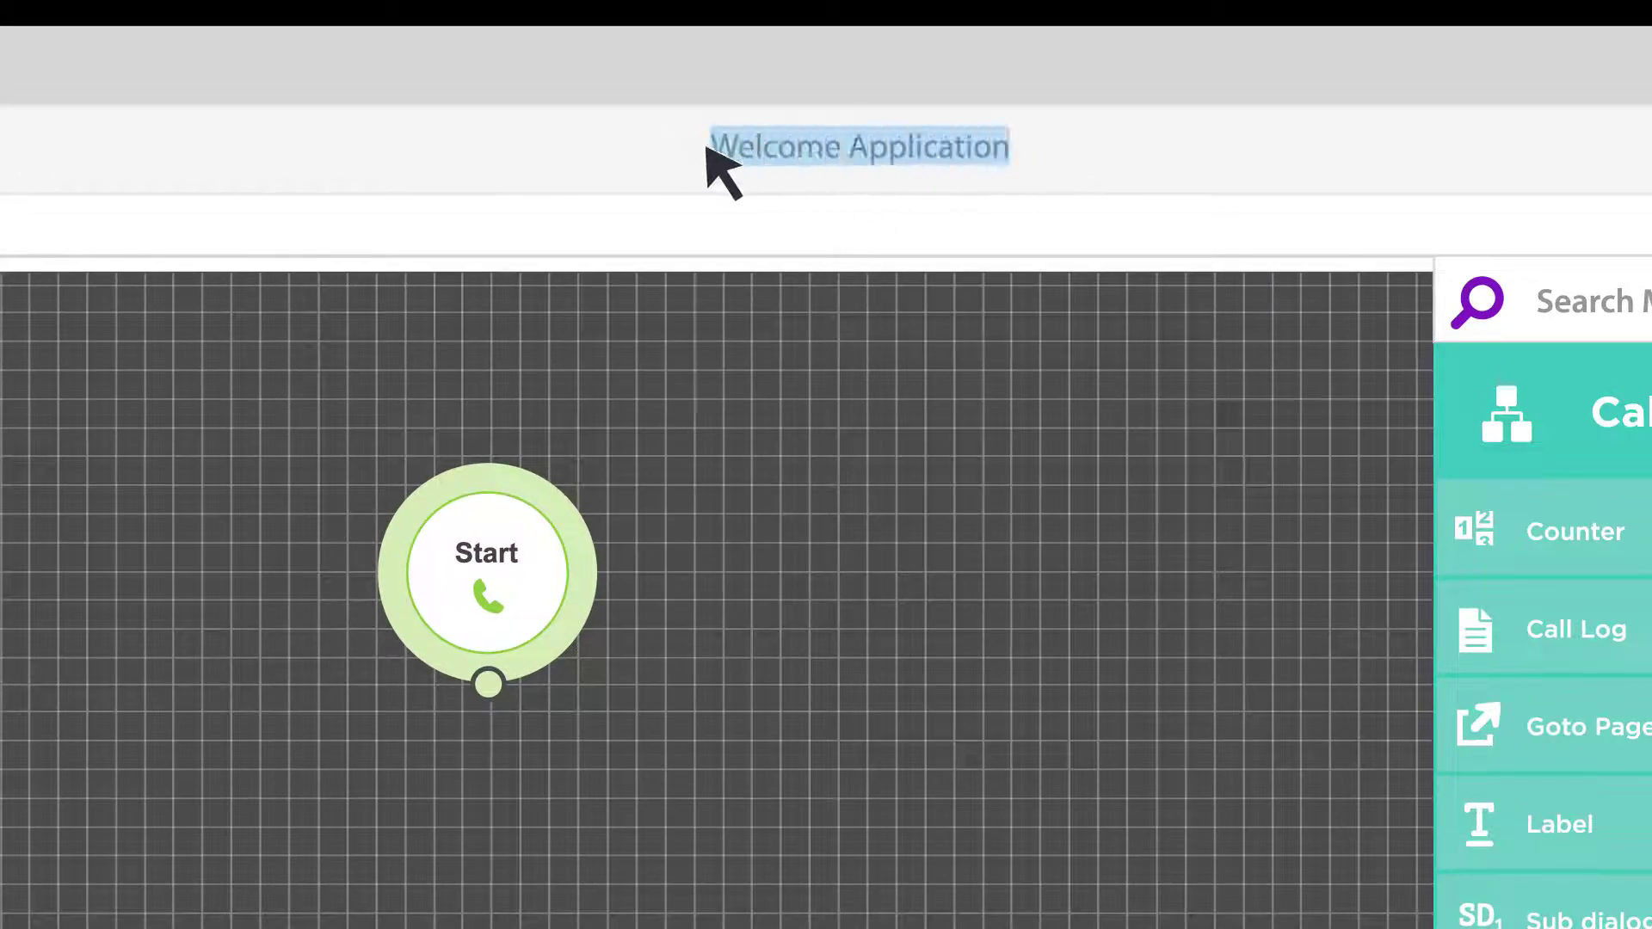
key(BackSpace)
text(New Callflow)
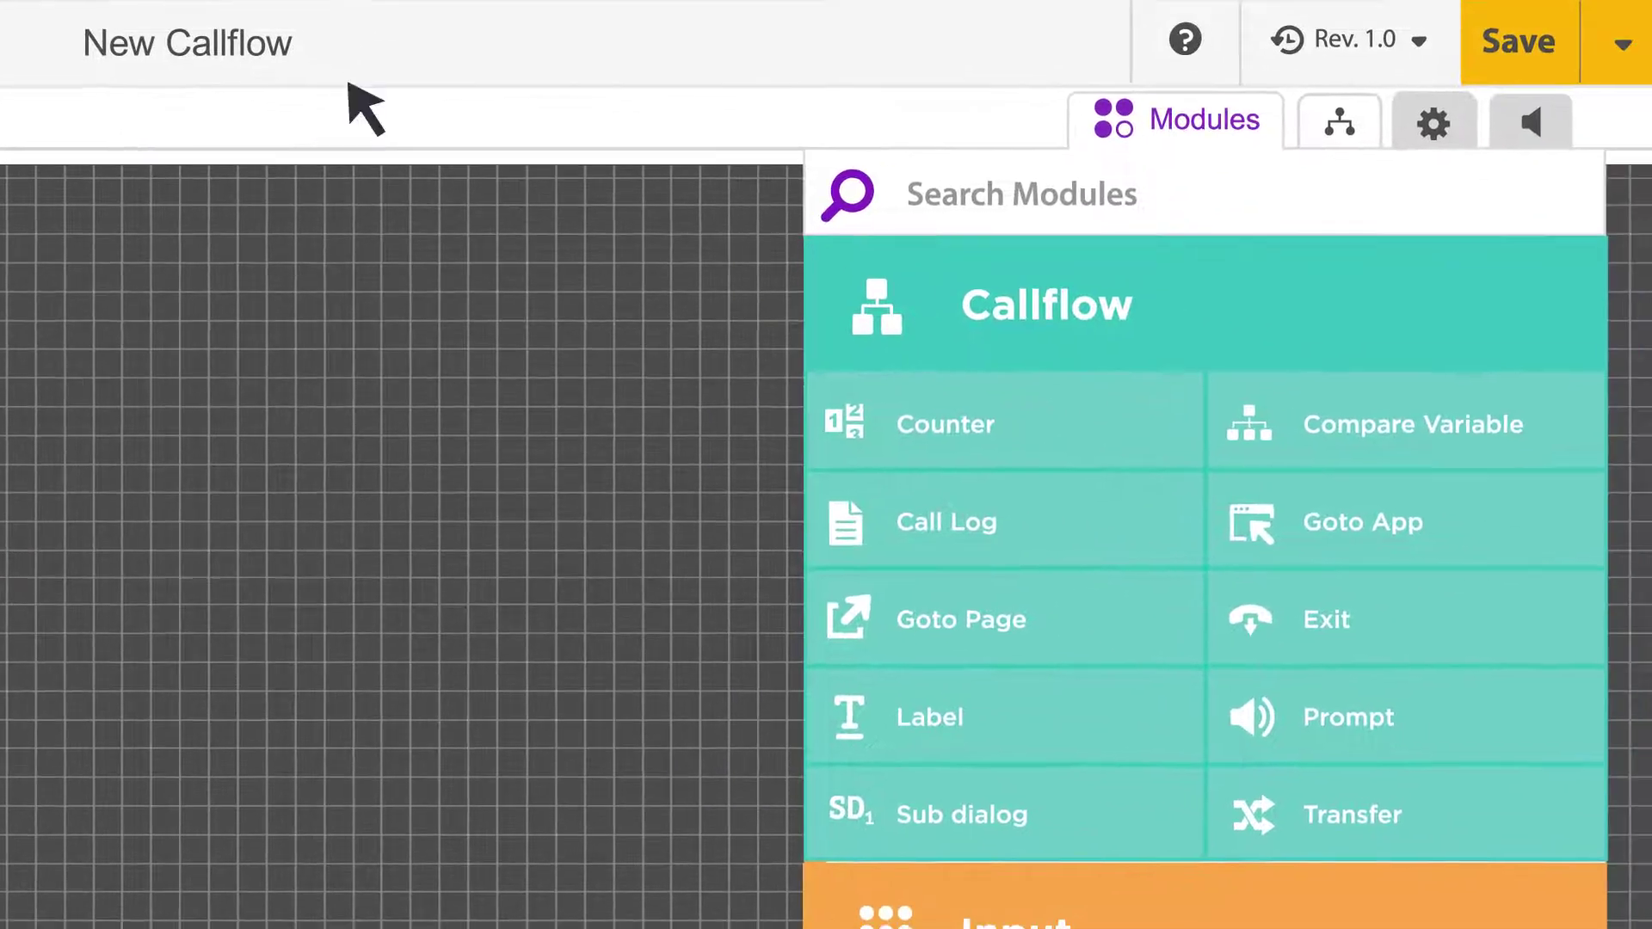
click(1623, 47)
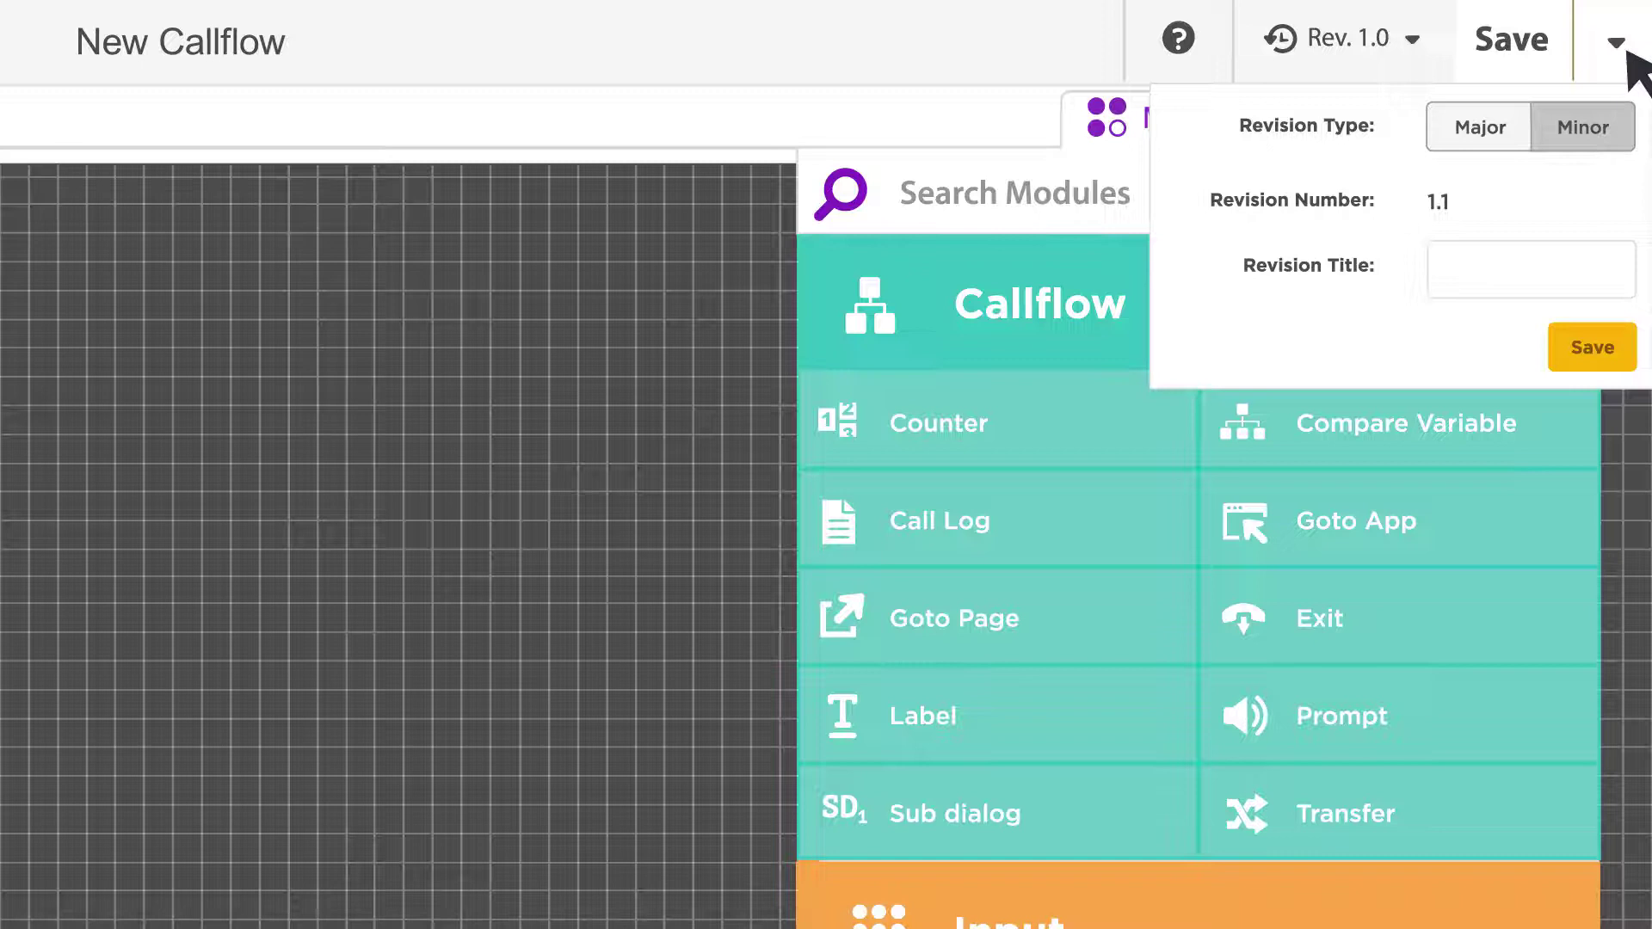
click(1625, 48)
Review the audio prompt phrases and the application's language and user input settings, returning to the callflow editor
click(1531, 119)
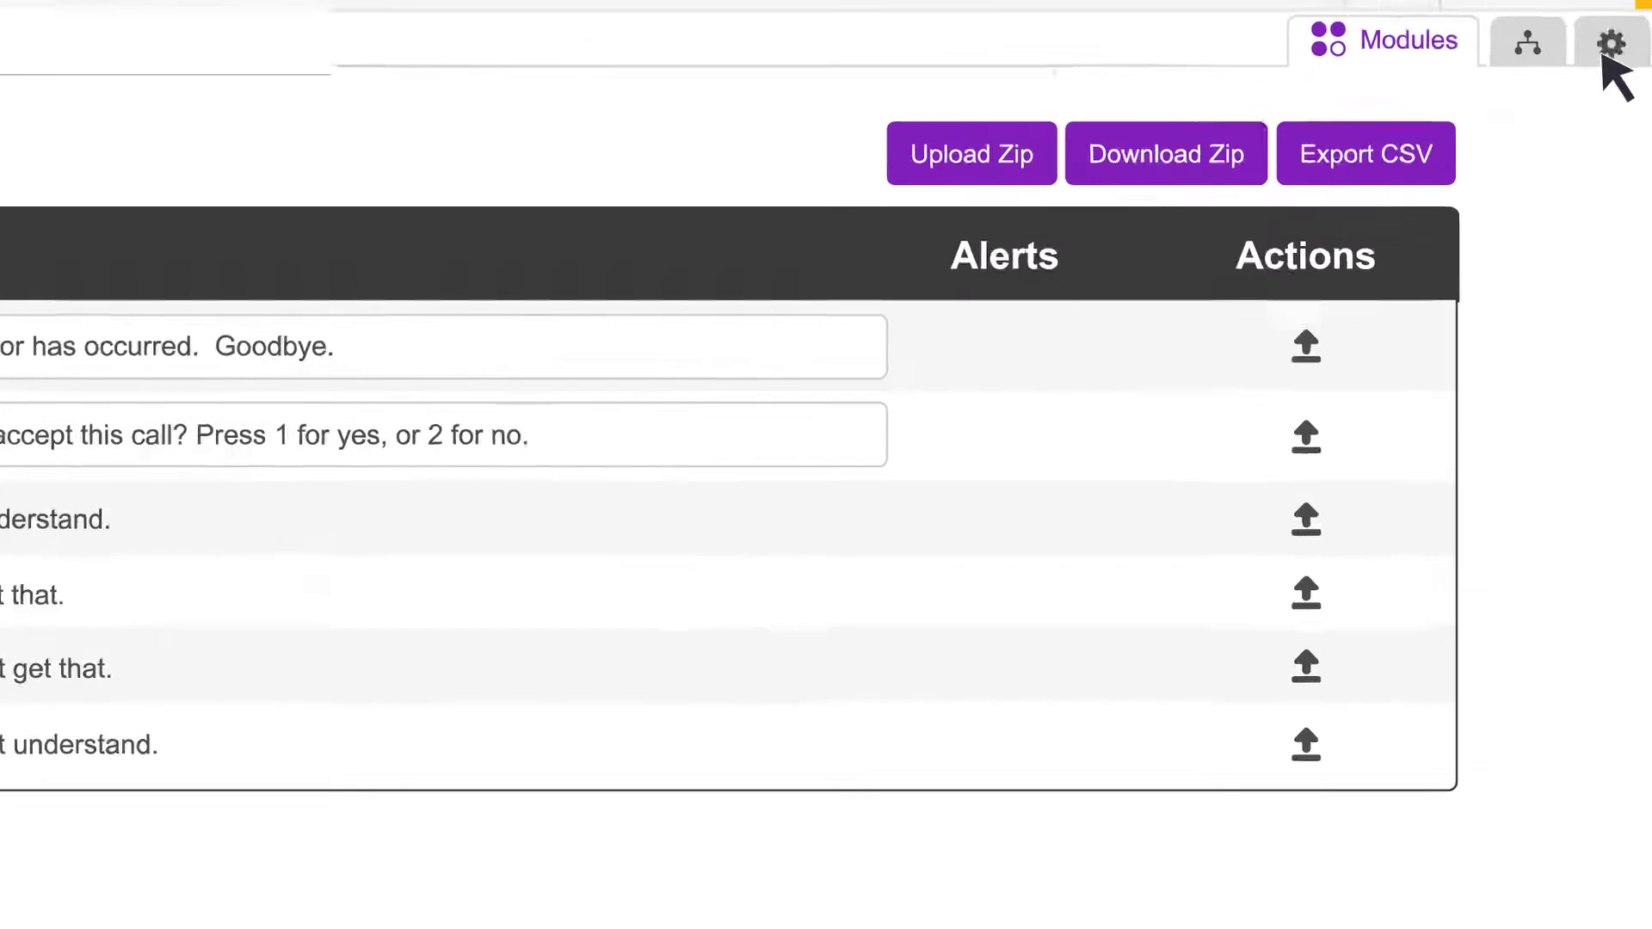
click(1607, 45)
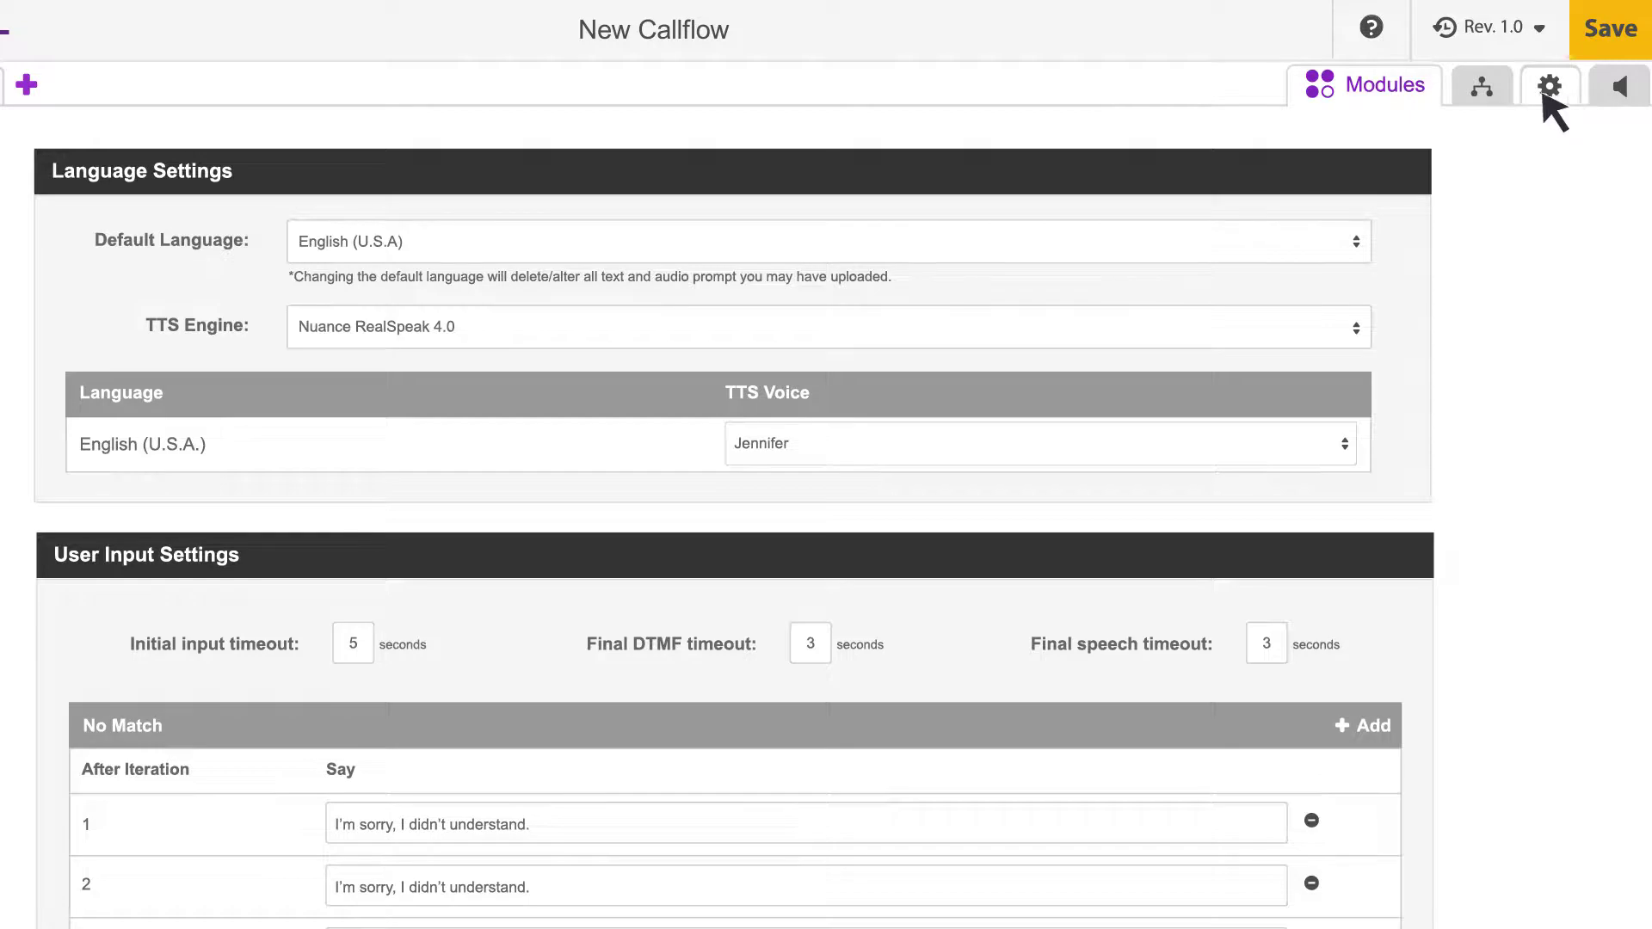
click(1489, 90)
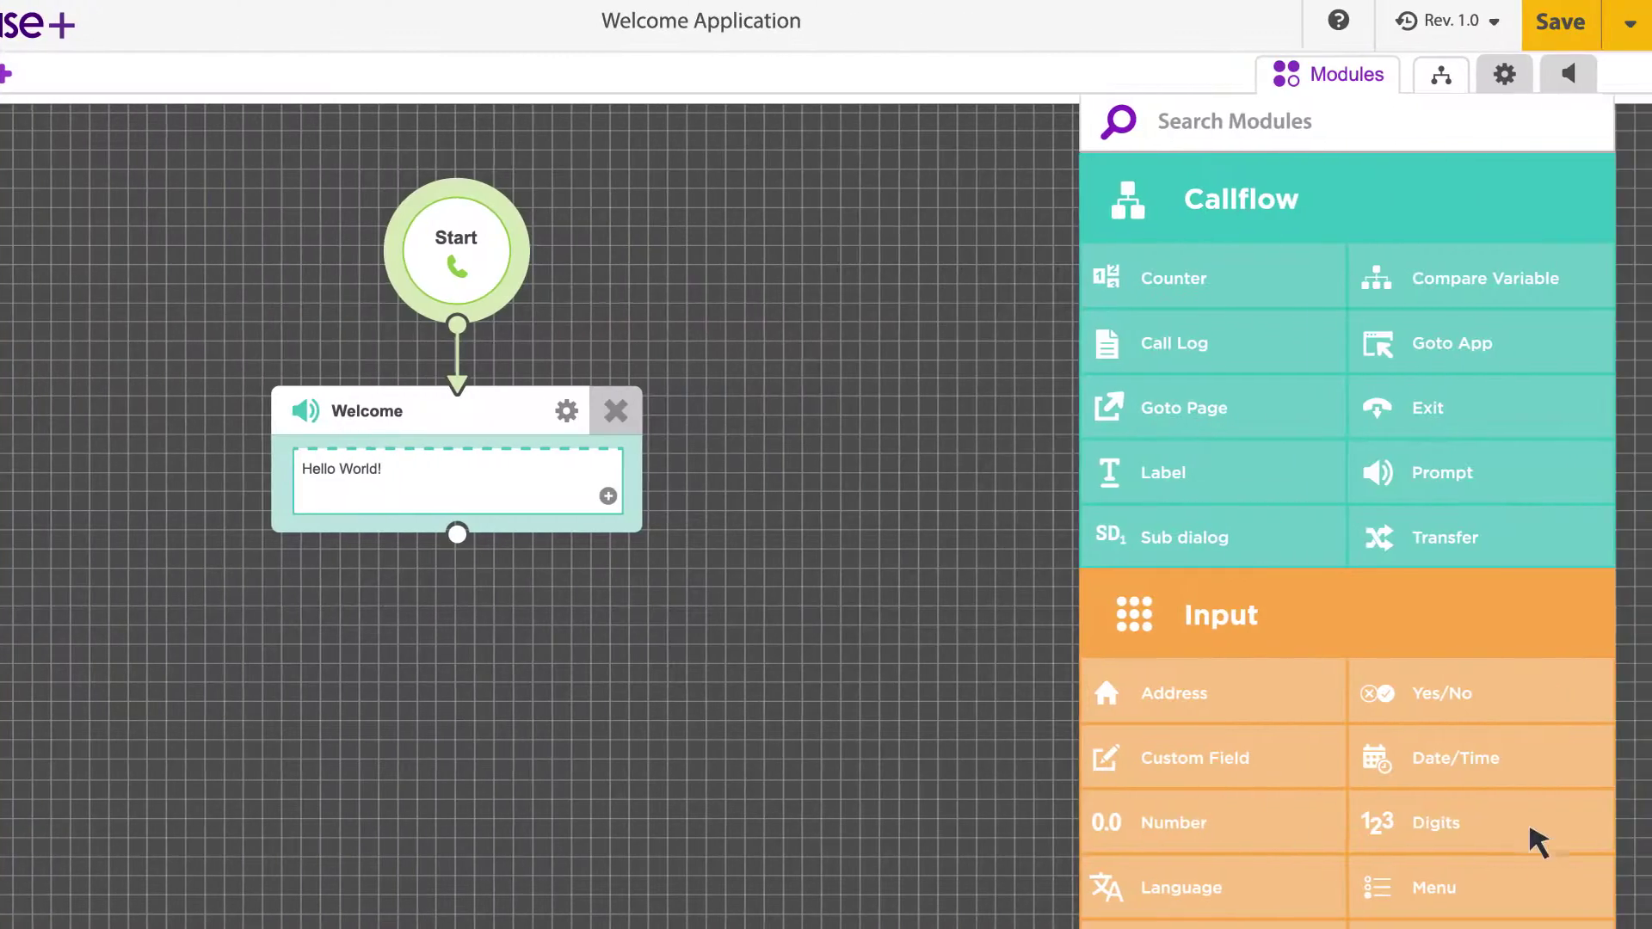
Add a Digits module named accountID below the Welcome prompt and set its message to "Enter account ID number"
drag(1541, 841, 491, 638)
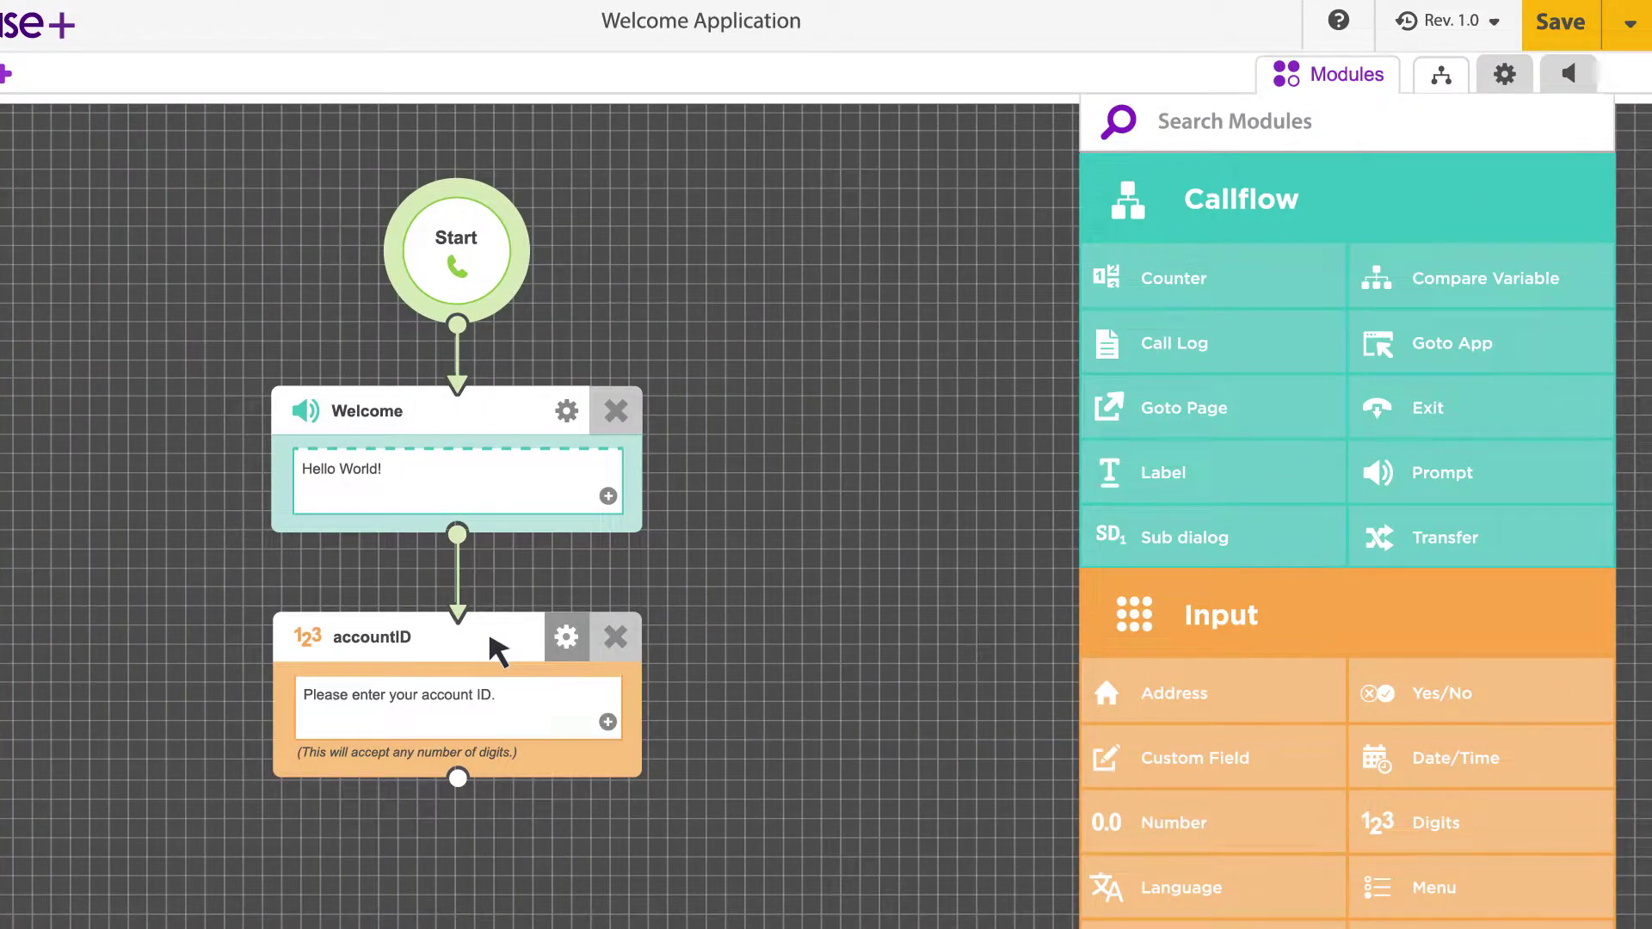
triple_click(508, 689)
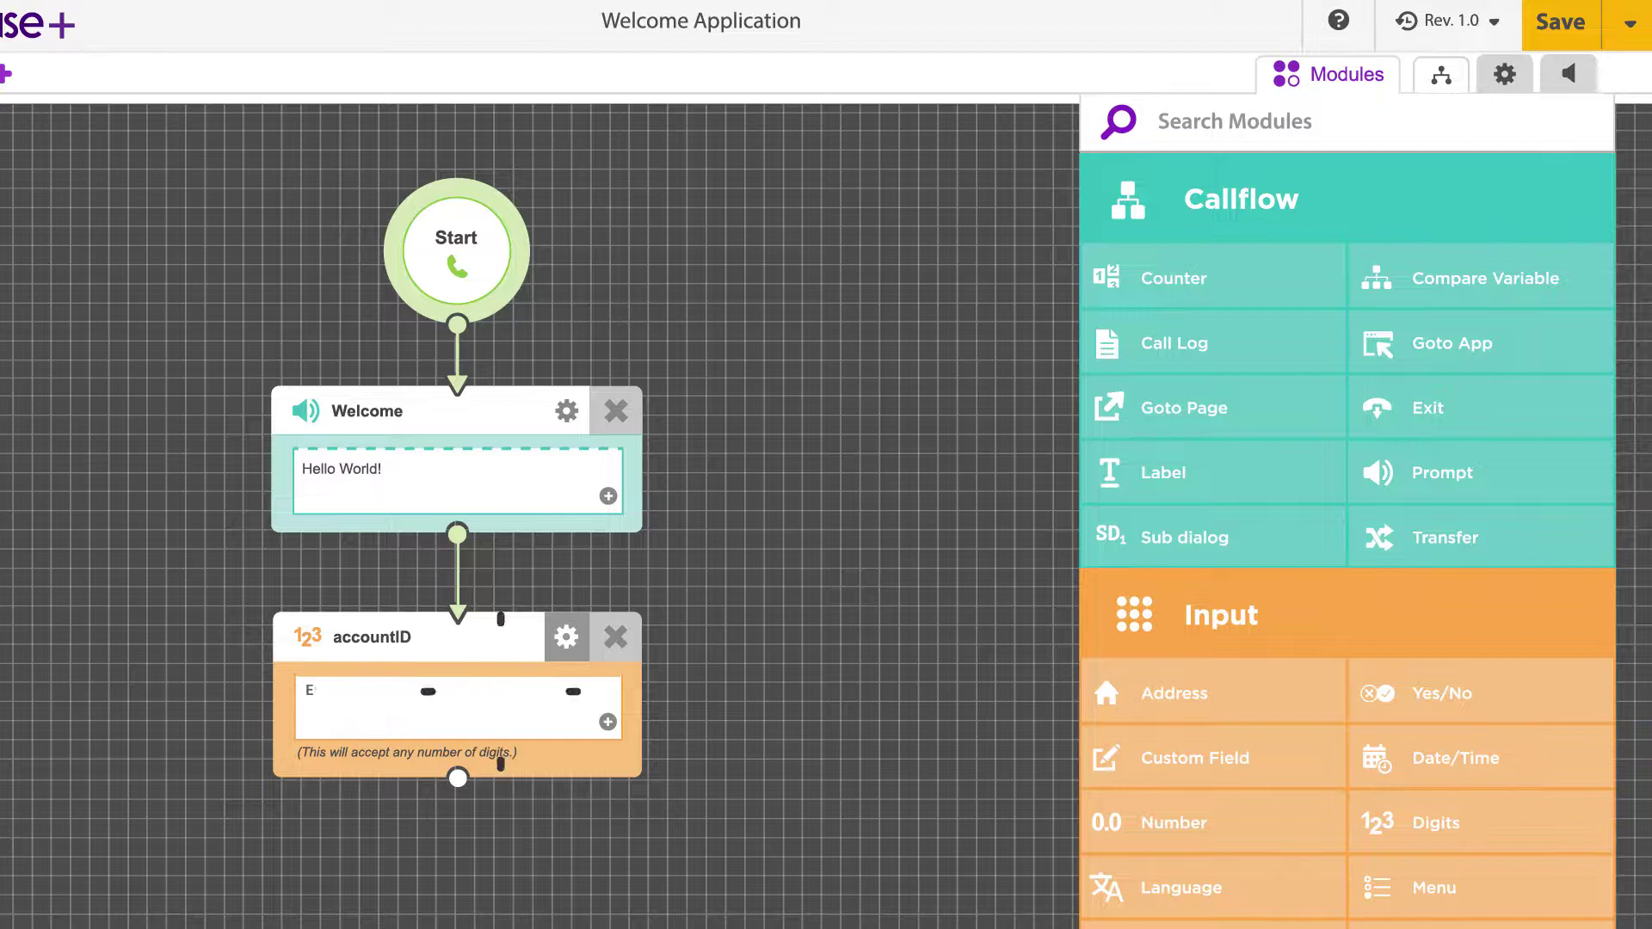
text(Enter account ID number)
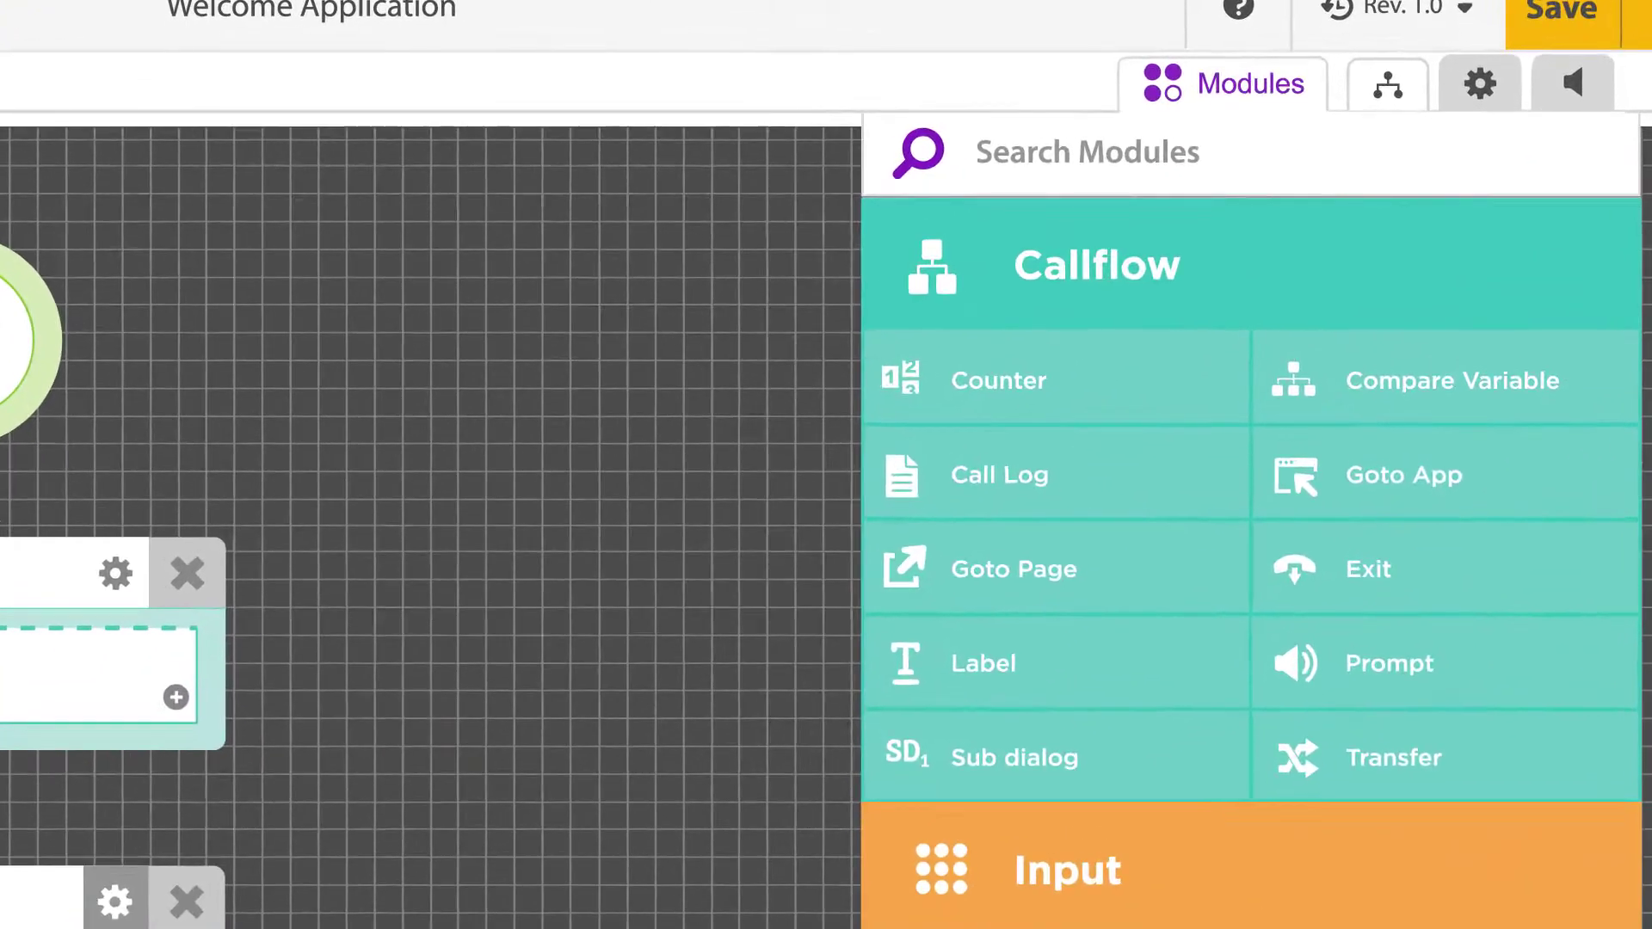
Check the audio prompt list with its upload and export options, and return to the callflow canvas
click(1583, 86)
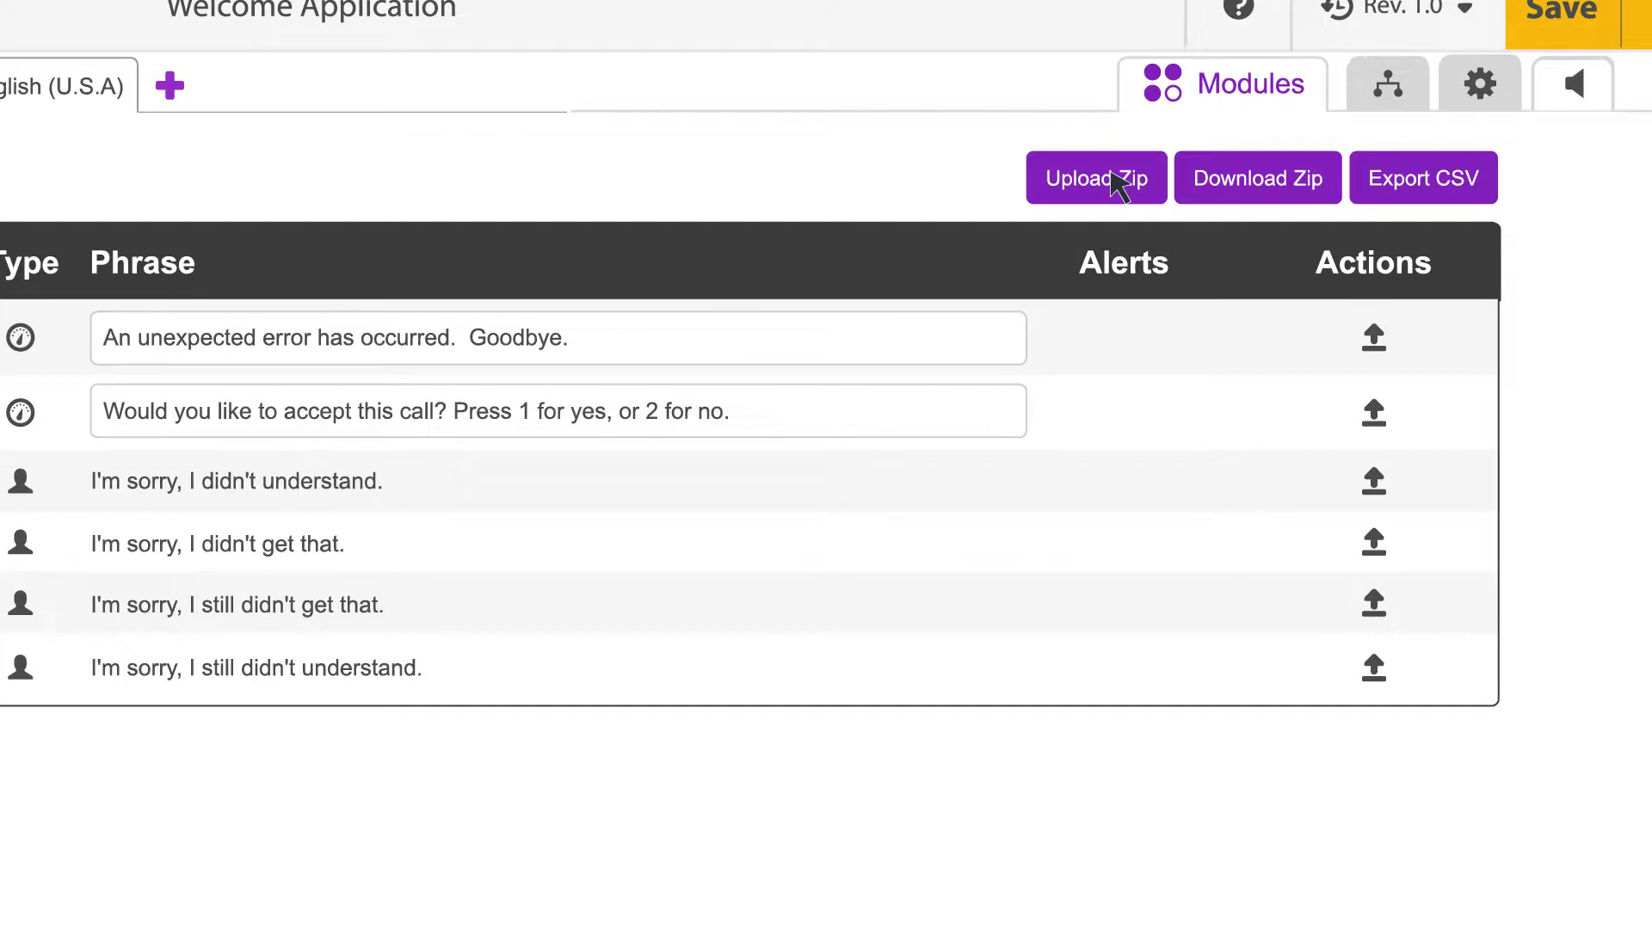
click(1388, 84)
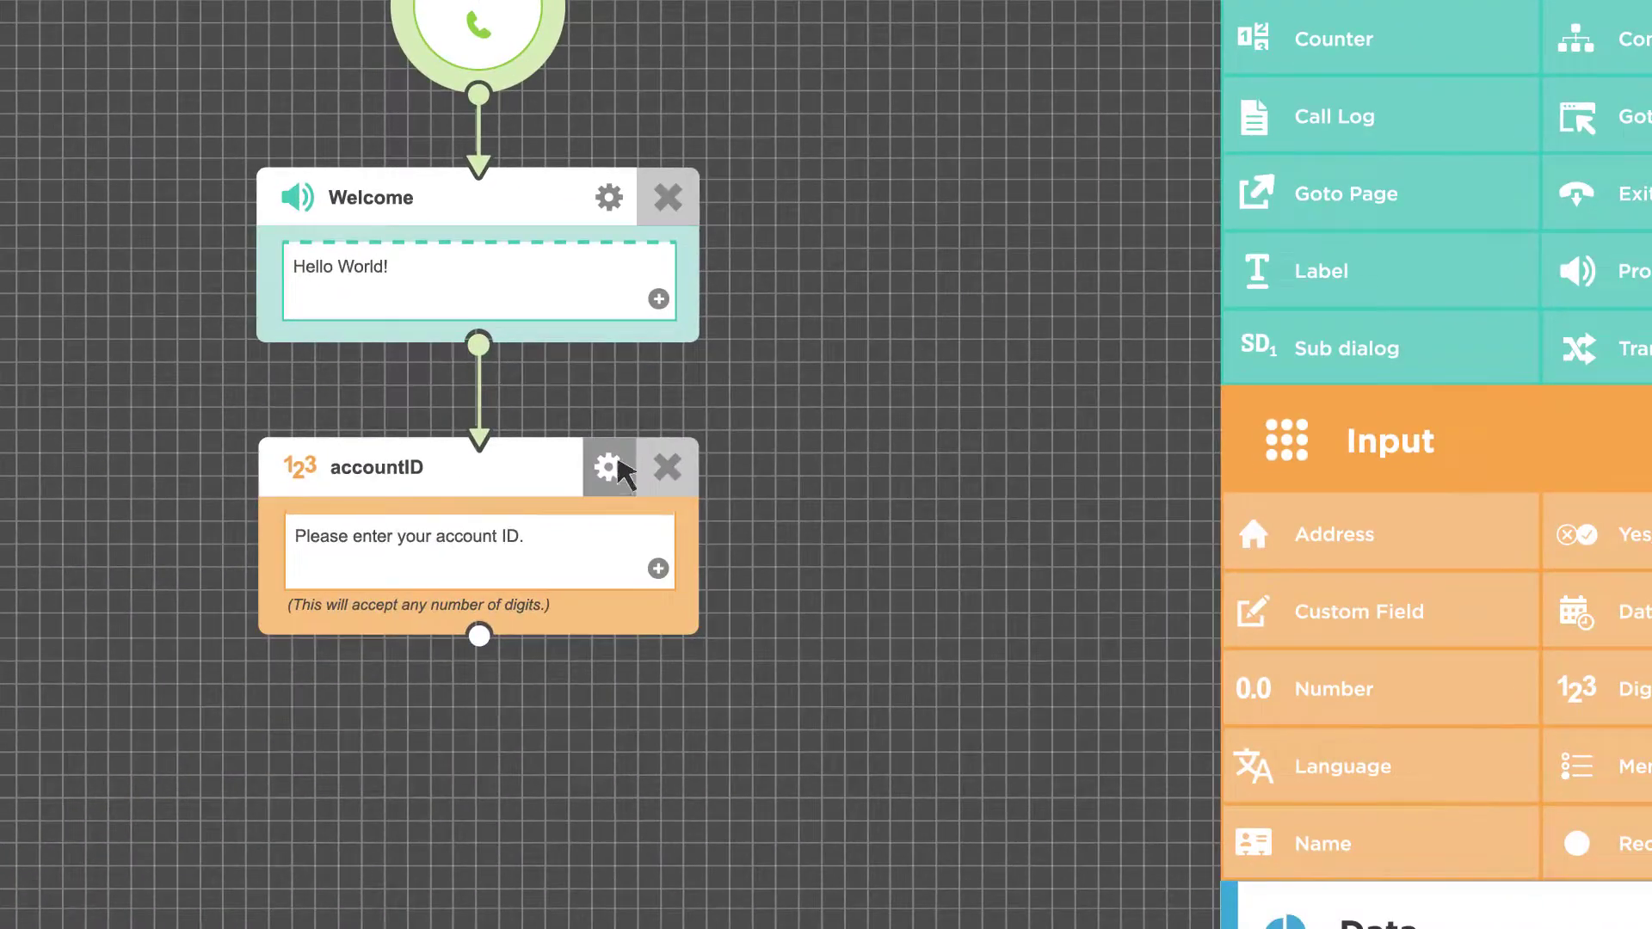
Enable the Barge-In and Enable Speech Input options for the accountID module
click(609, 469)
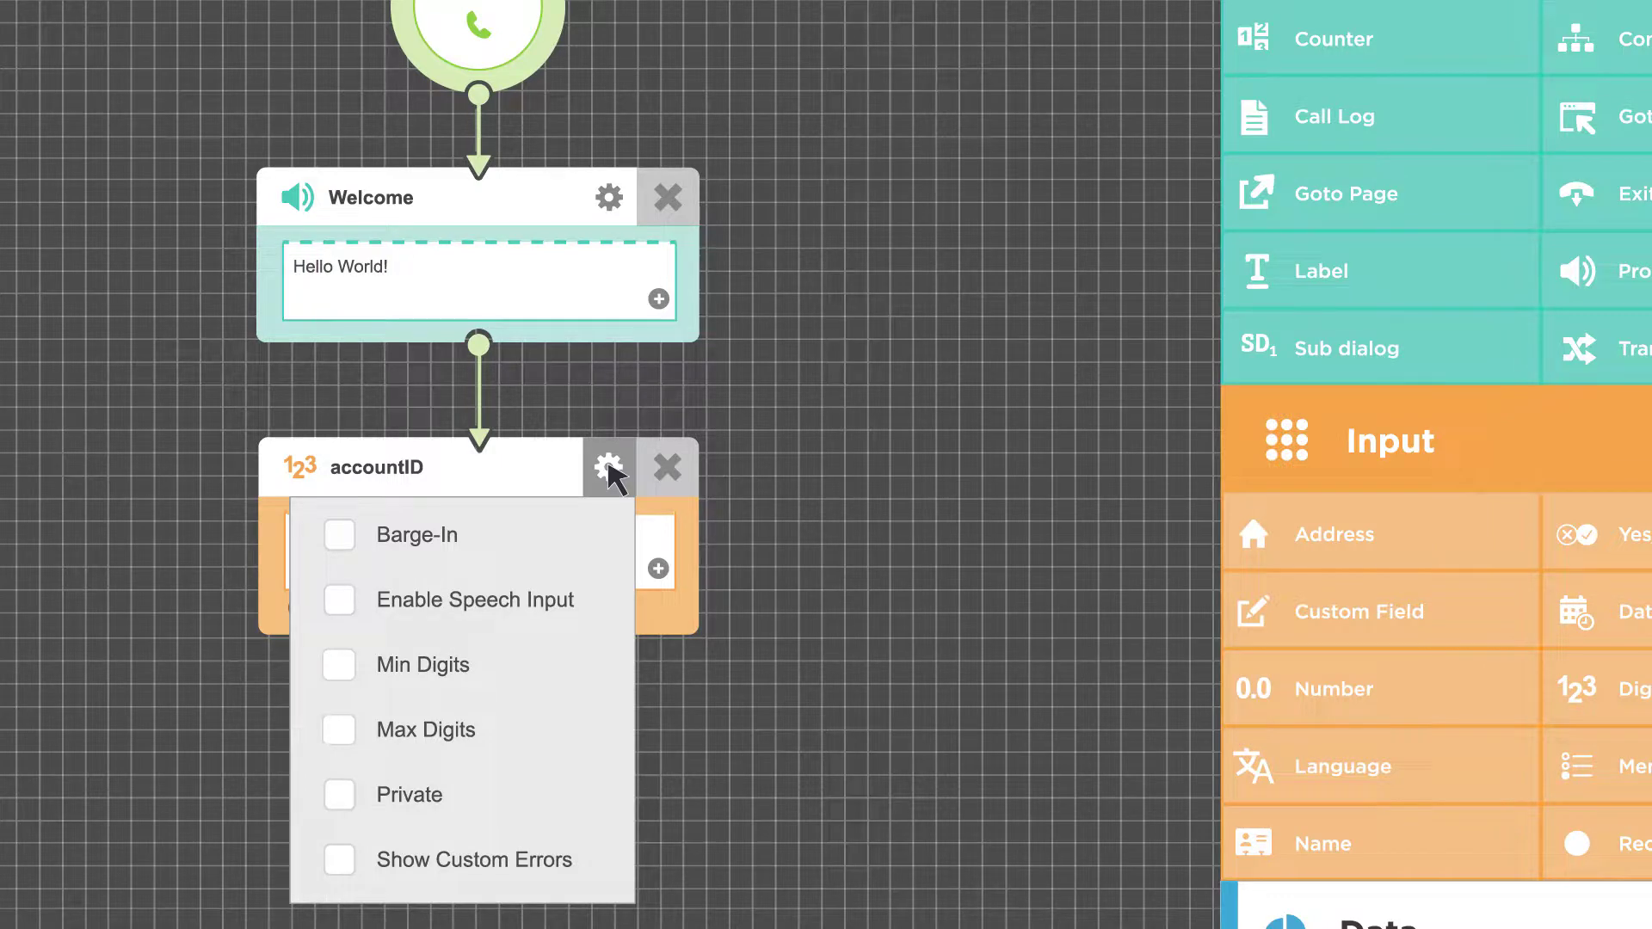
click(340, 534)
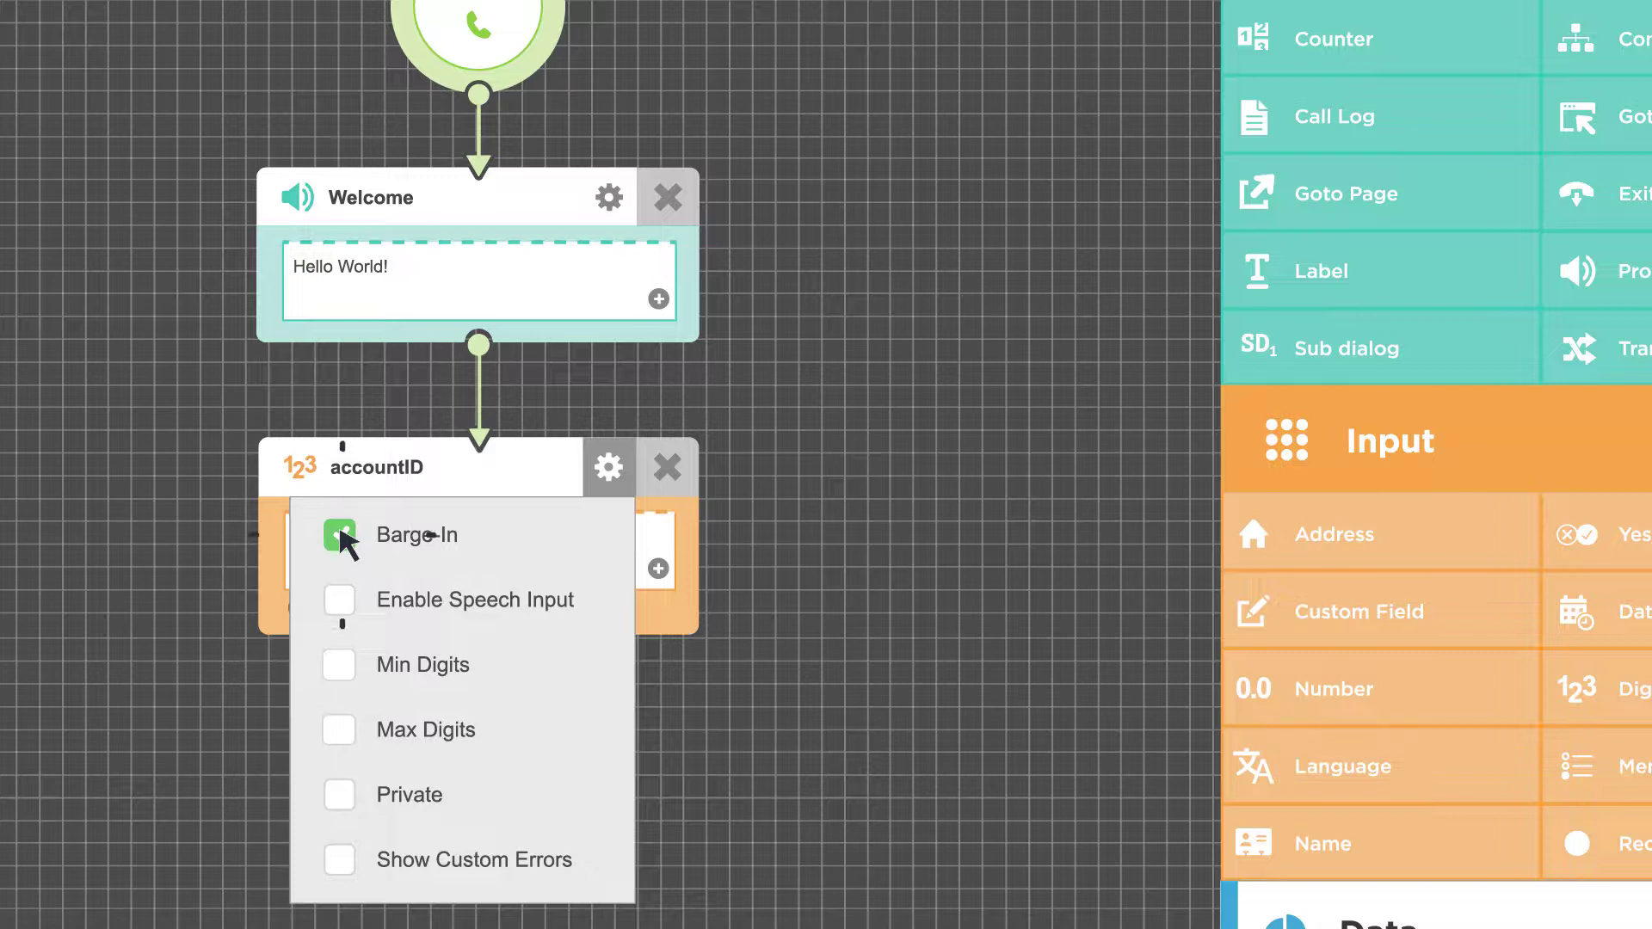
click(608, 468)
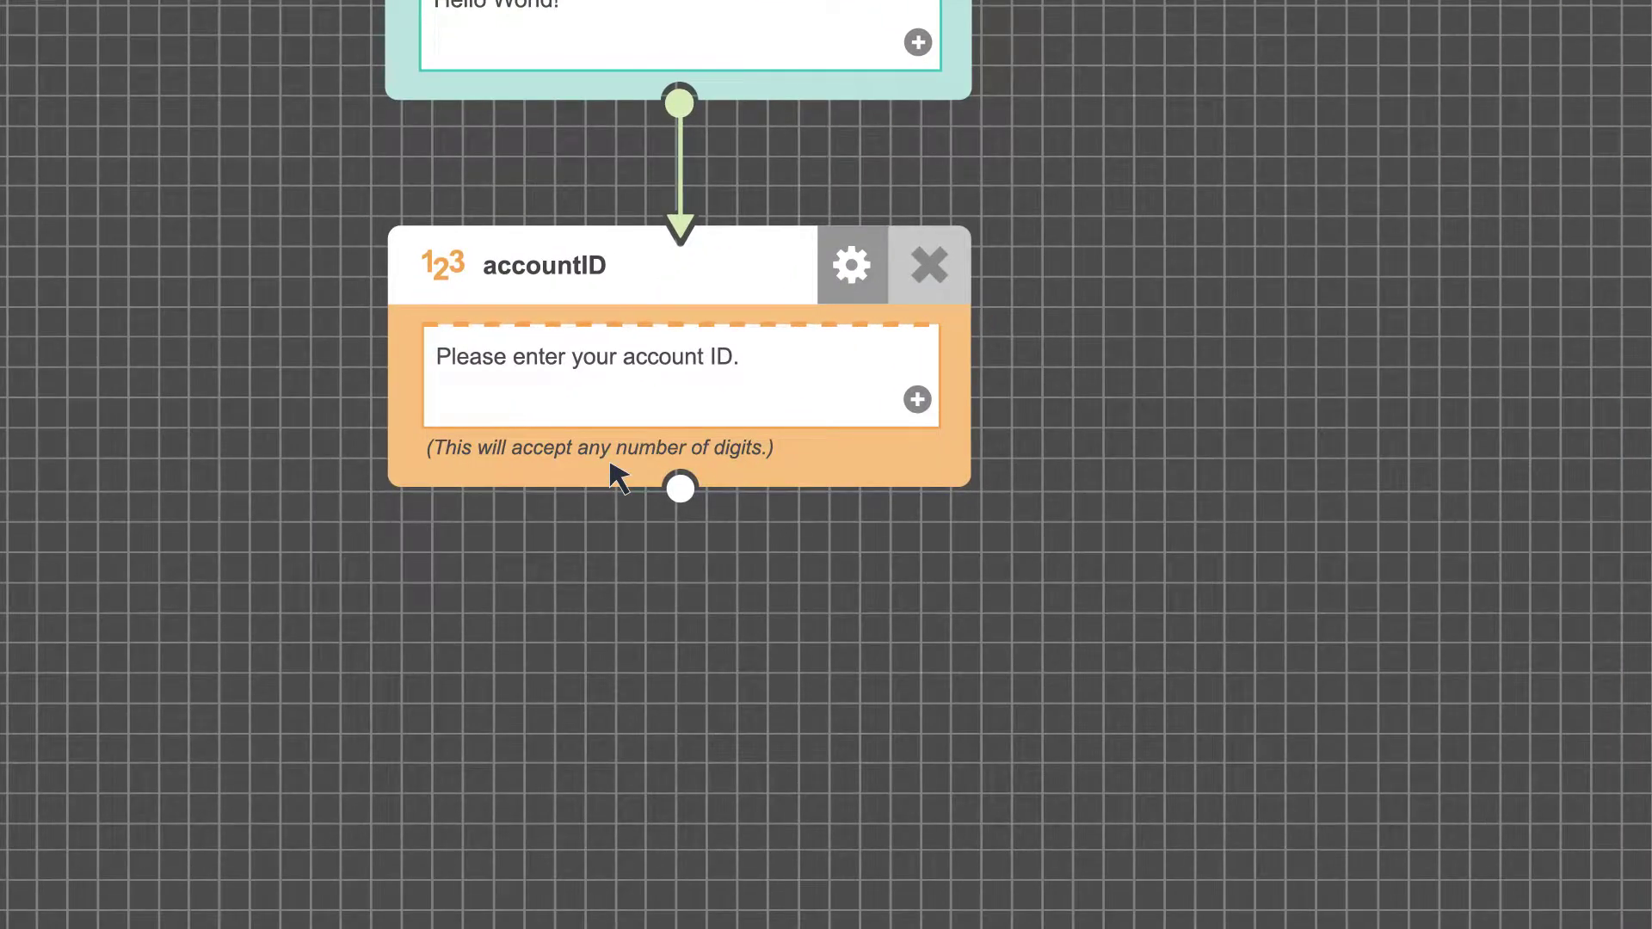
click(851, 267)
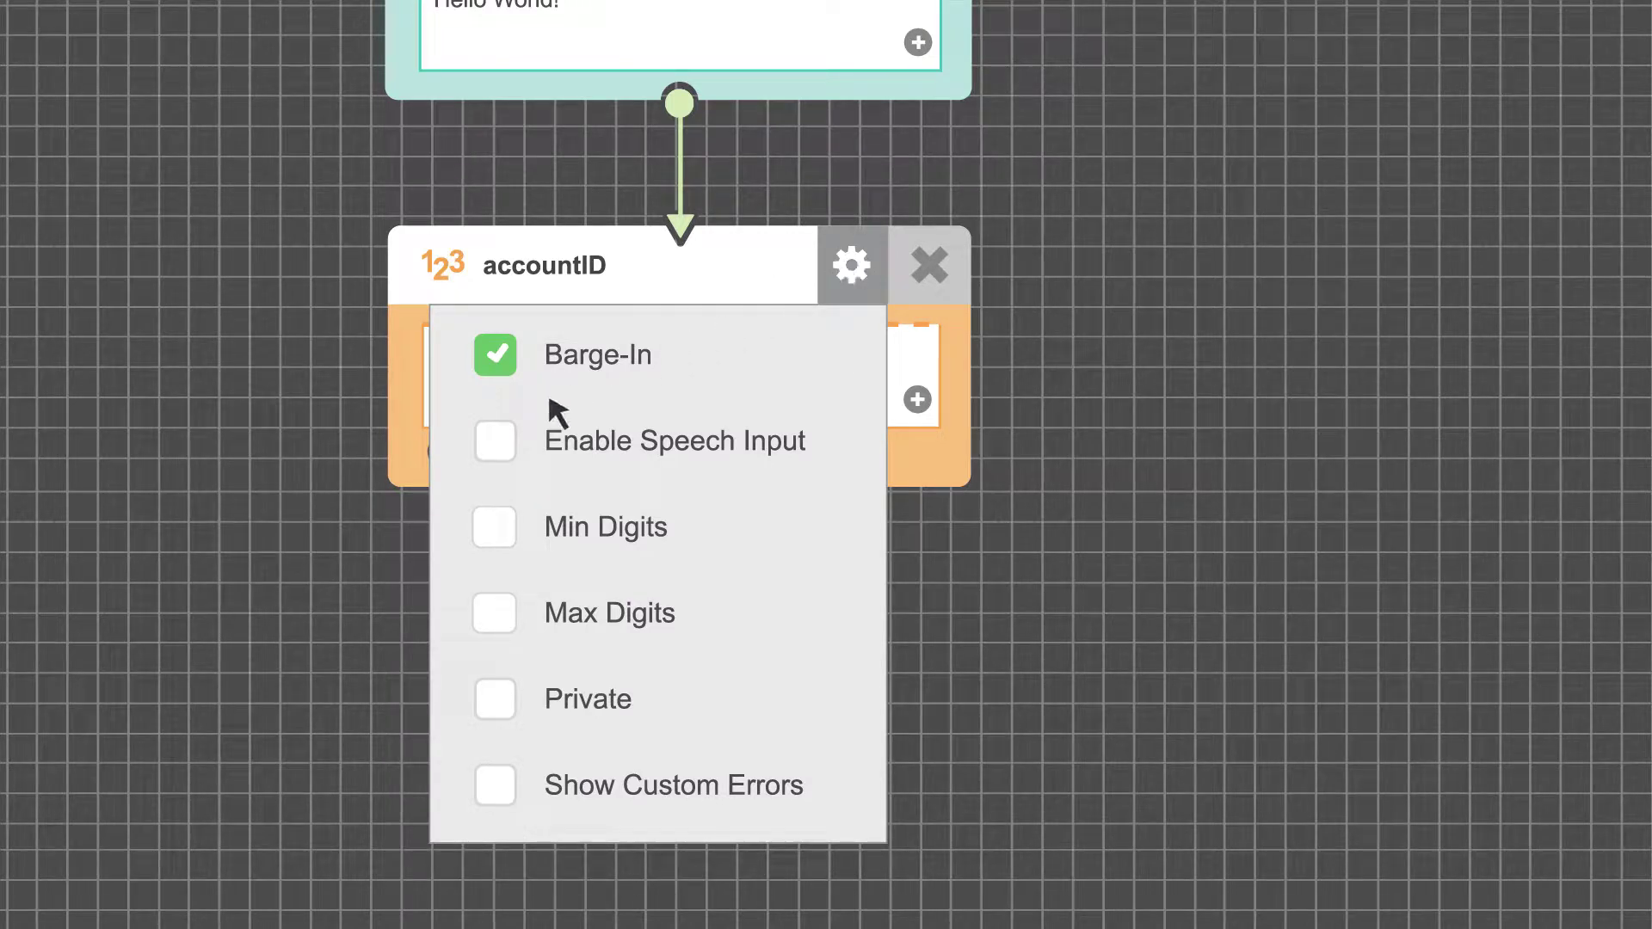
click(496, 439)
click(848, 266)
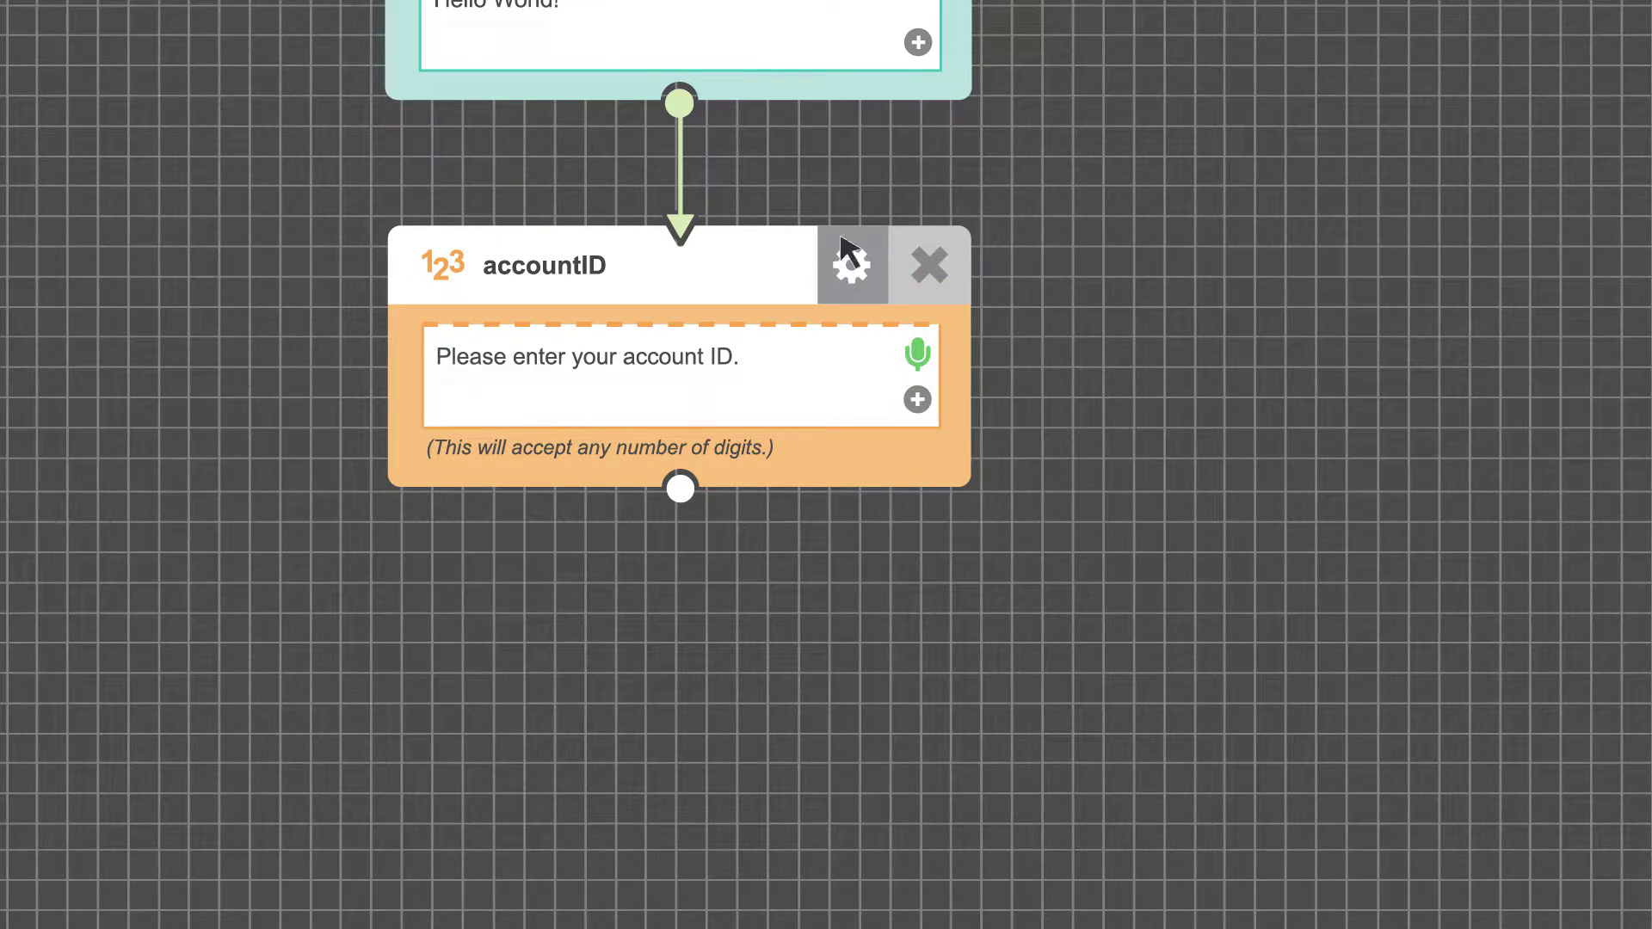
Turn on the Private option for the accountID module and close its settings
click(849, 264)
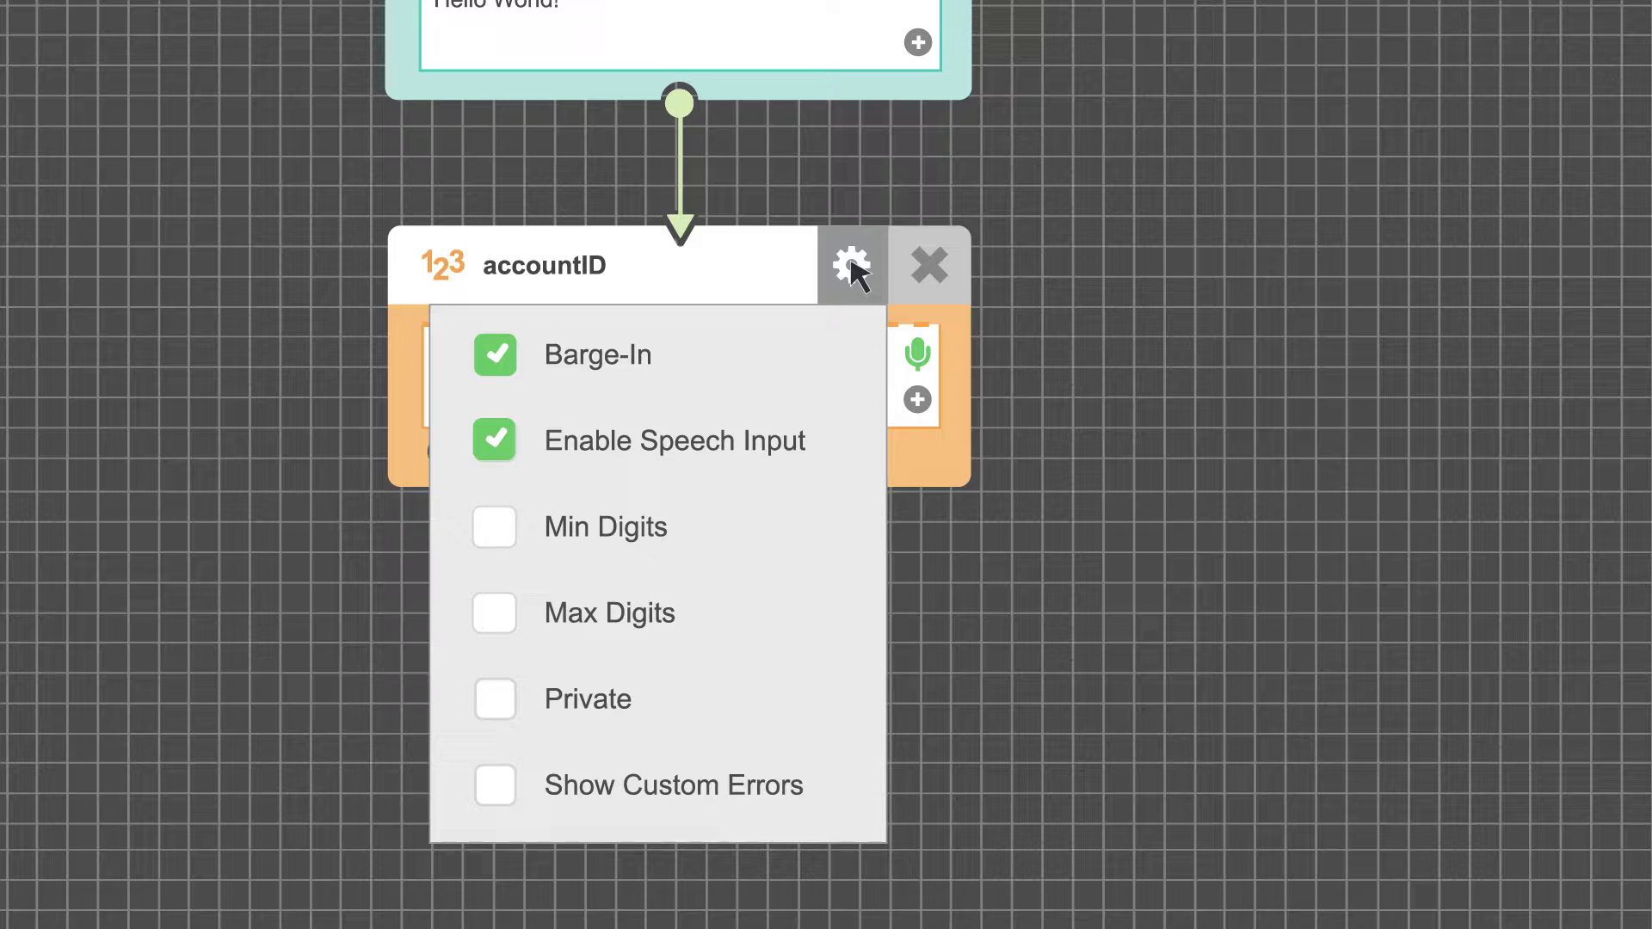
click(495, 698)
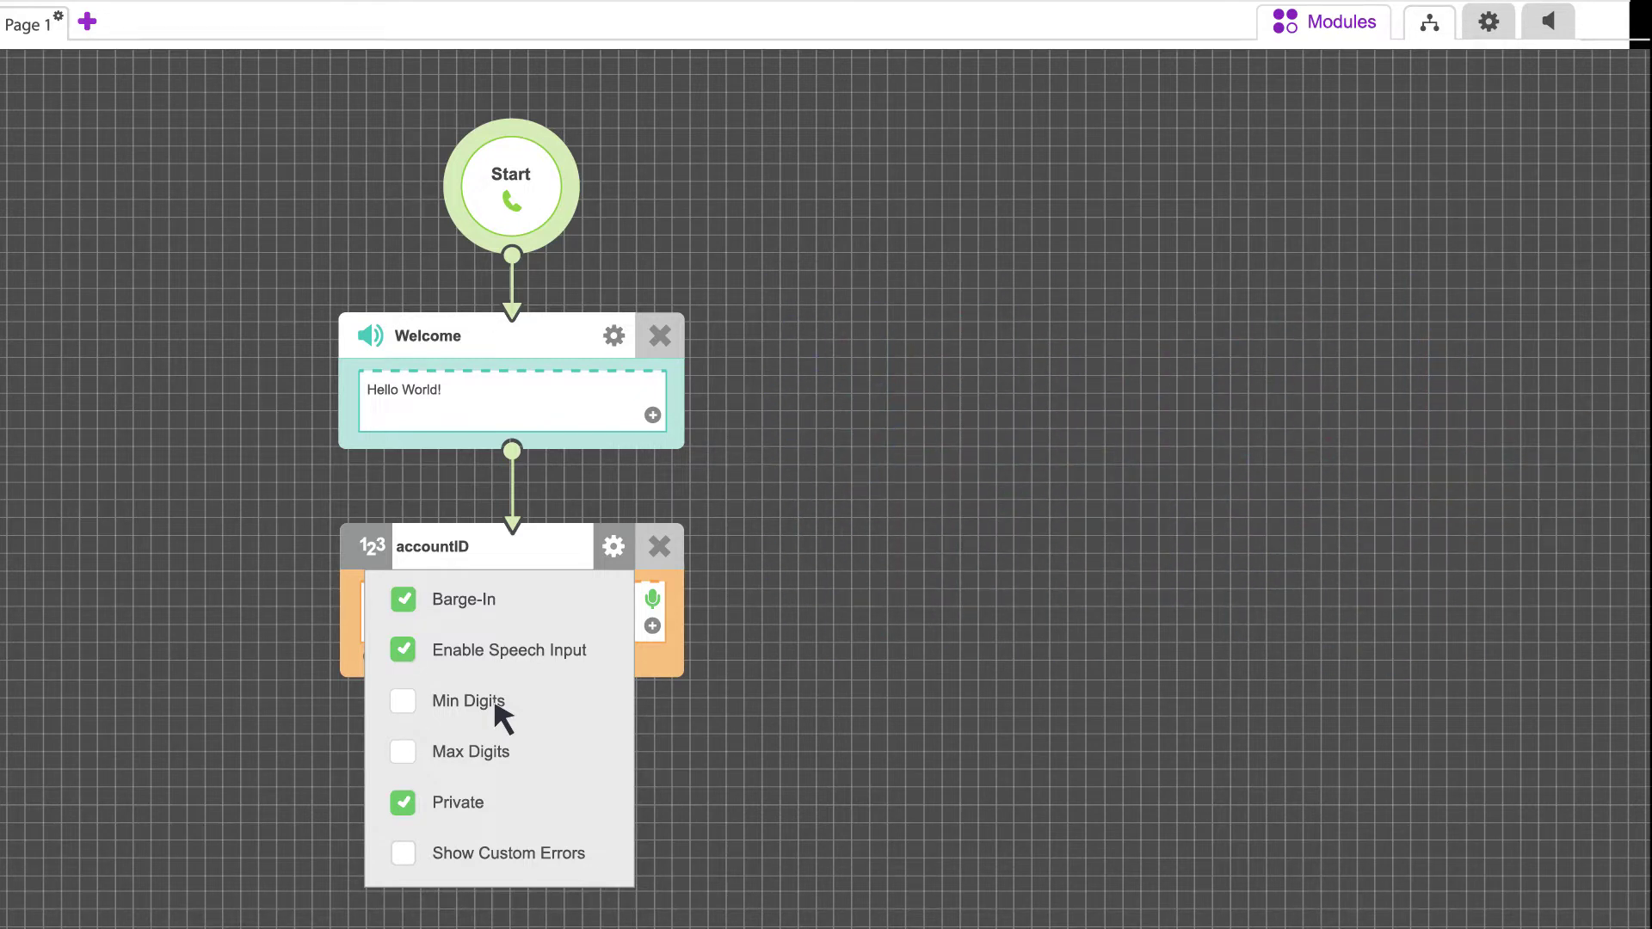
click(611, 544)
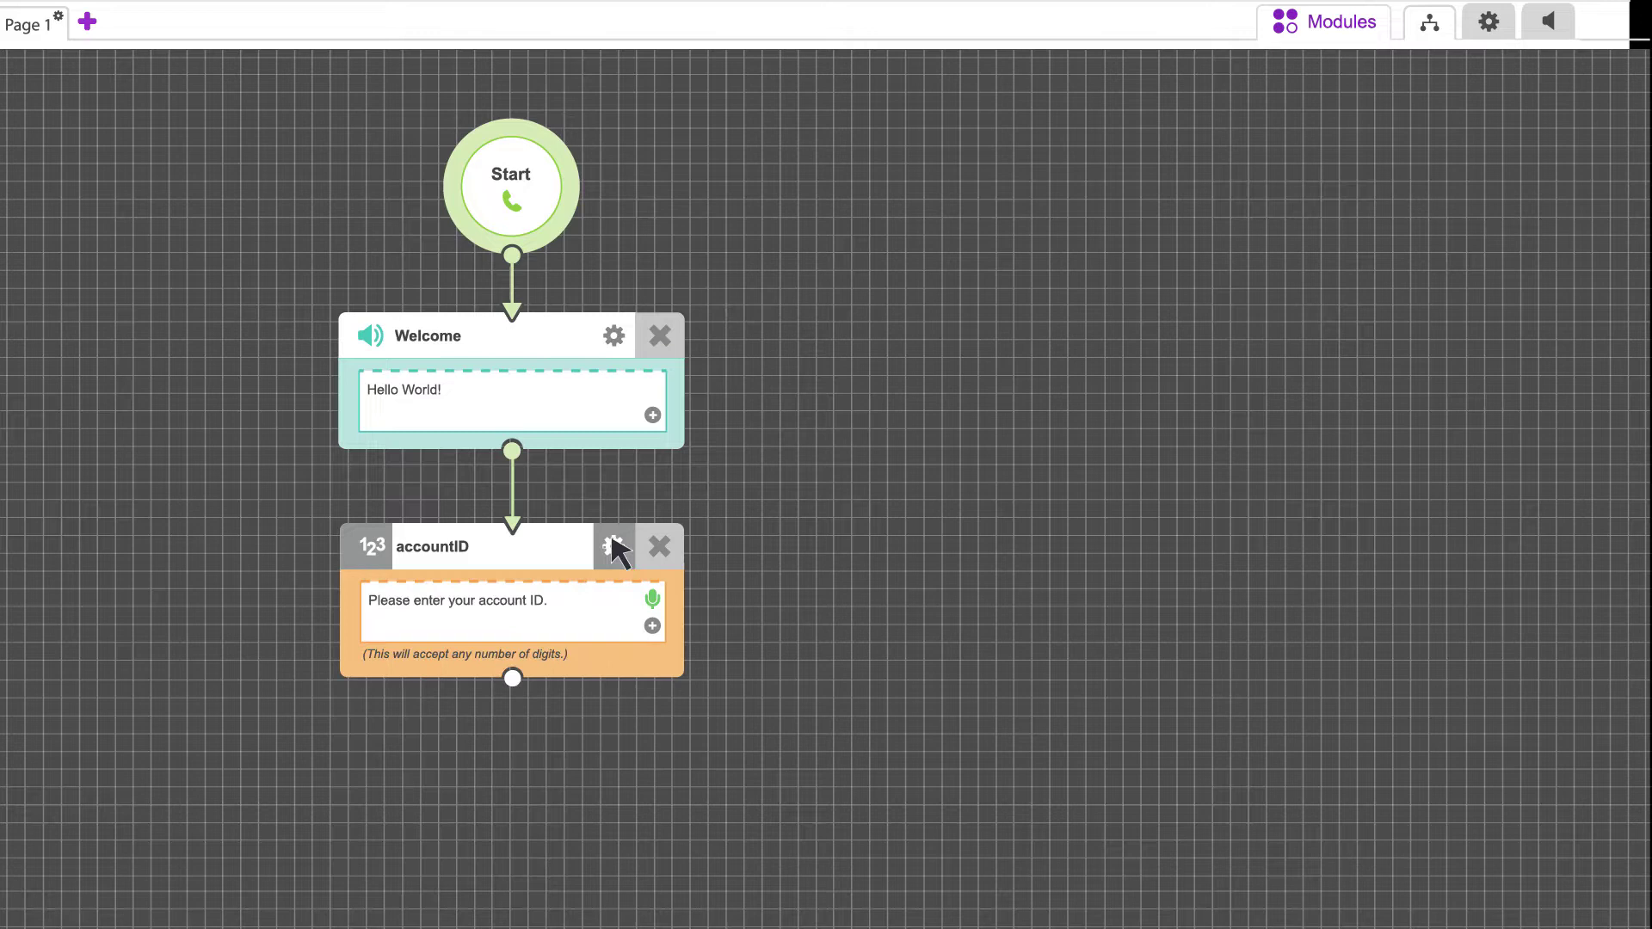